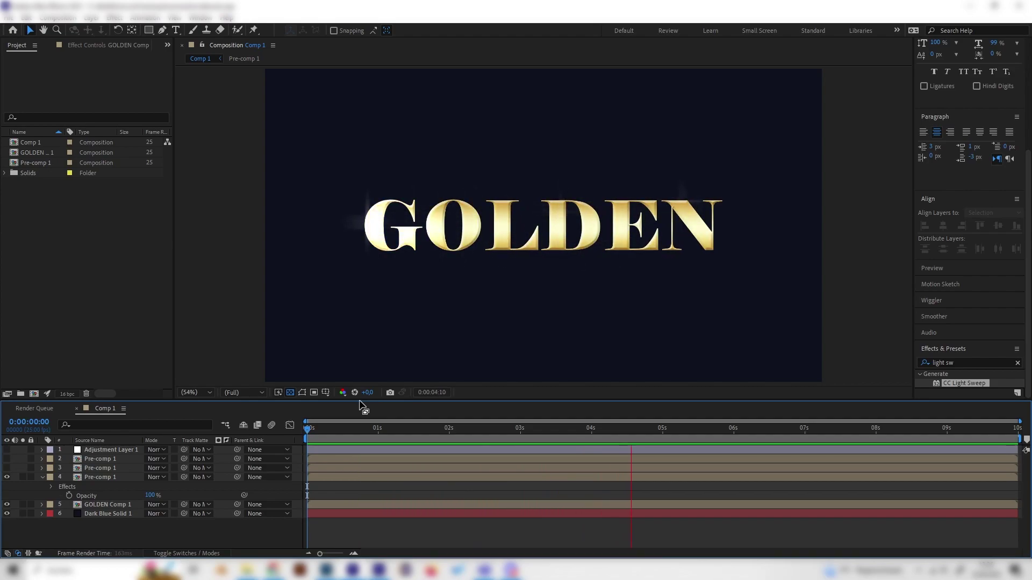
Create a new composition, Comp 2, with the default settings
right_click(69, 268)
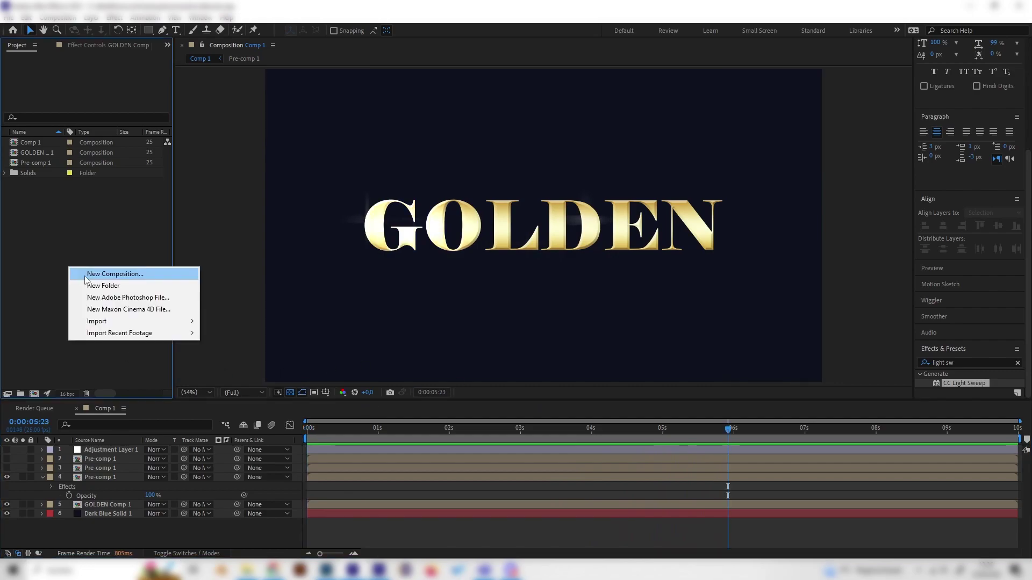
left_click(115, 274)
left_click(524, 345)
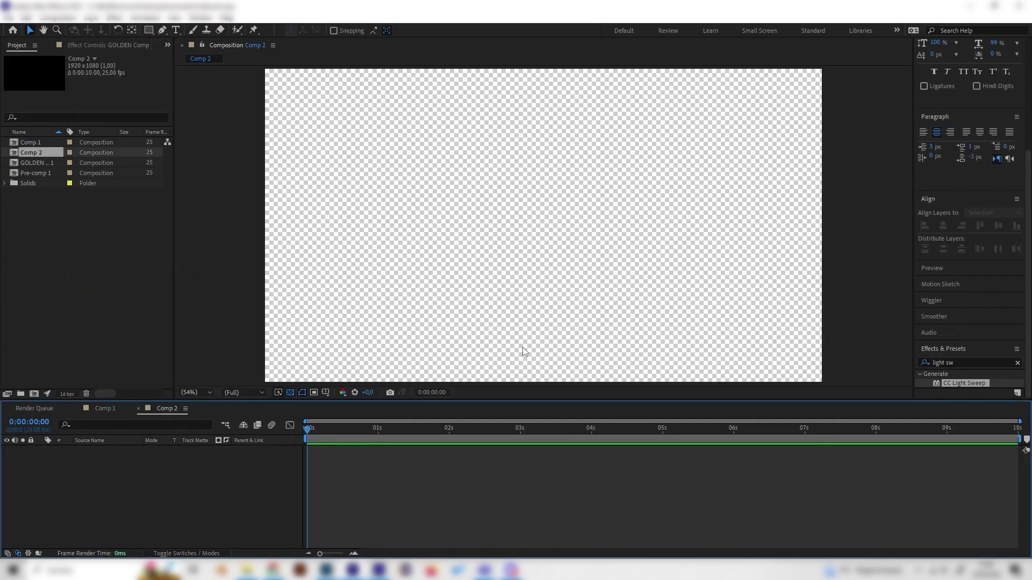
Add a dark blue 1920×1080 solid layer as the background
right_click(216, 469)
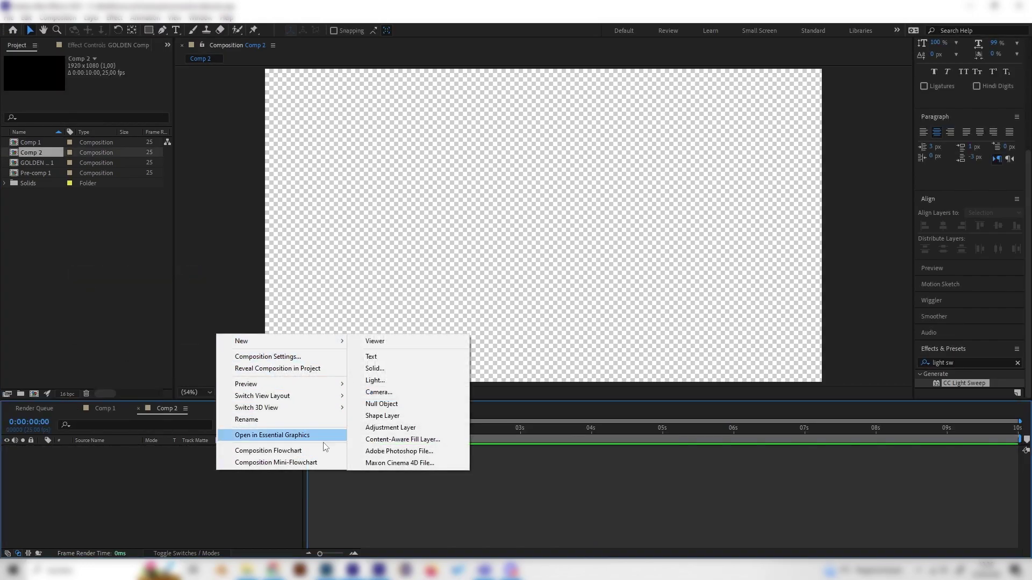
left_click(379, 368)
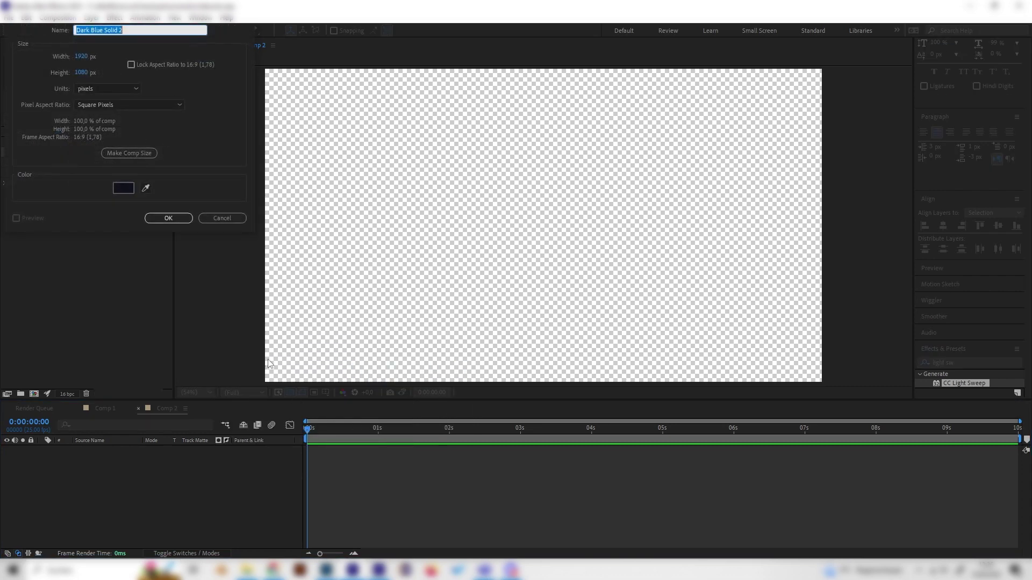
left_click(119, 191)
left_click(253, 28)
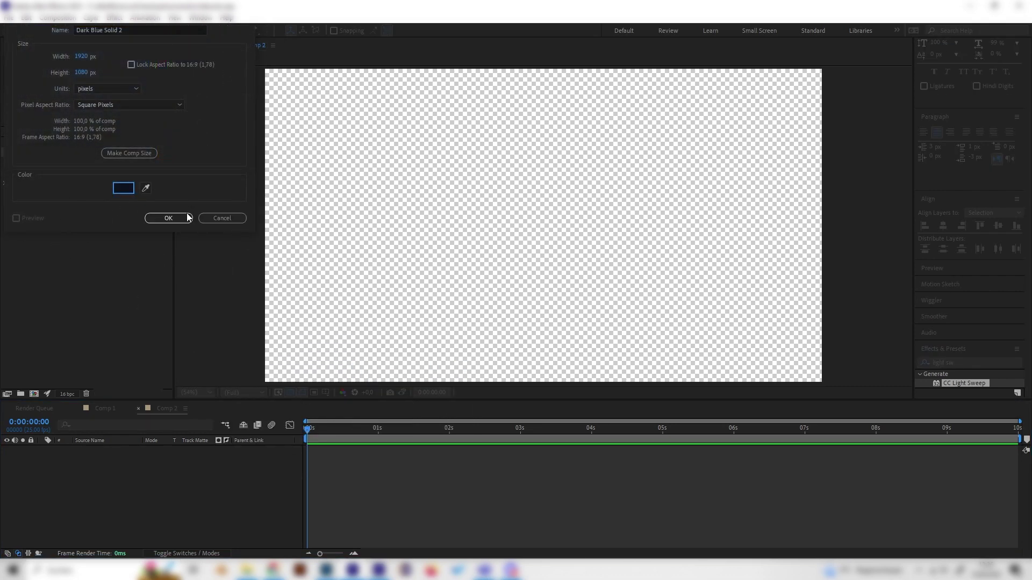
left_click(166, 218)
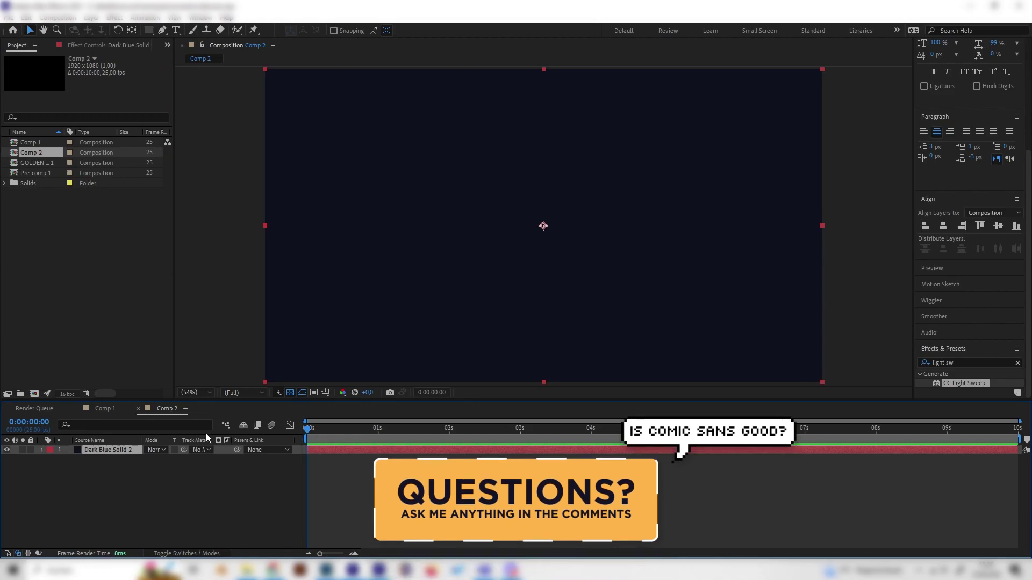
right_click(207, 478)
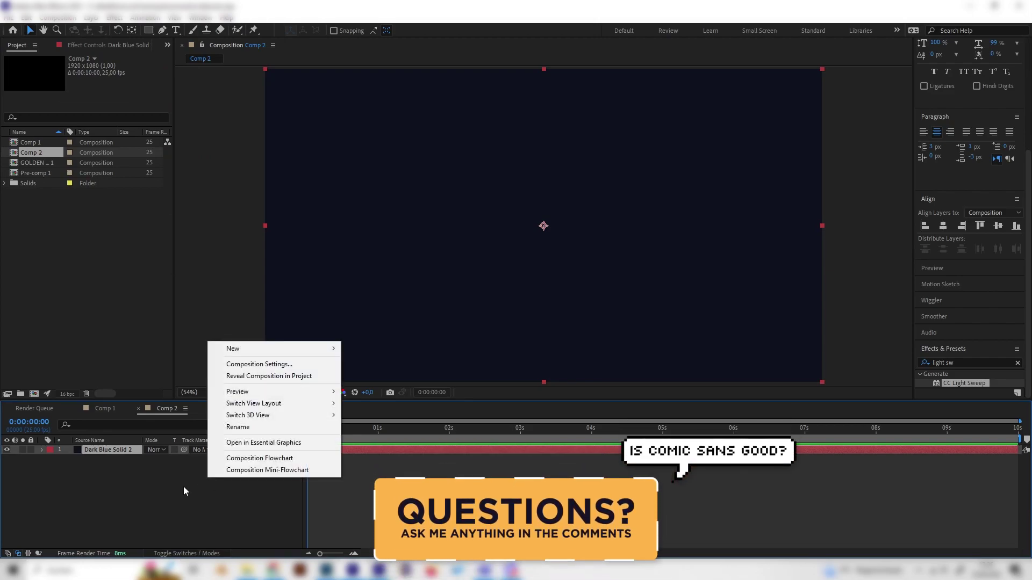
Add a text layer reading GOLDEN
mouse_move(322, 349)
left_click(366, 361)
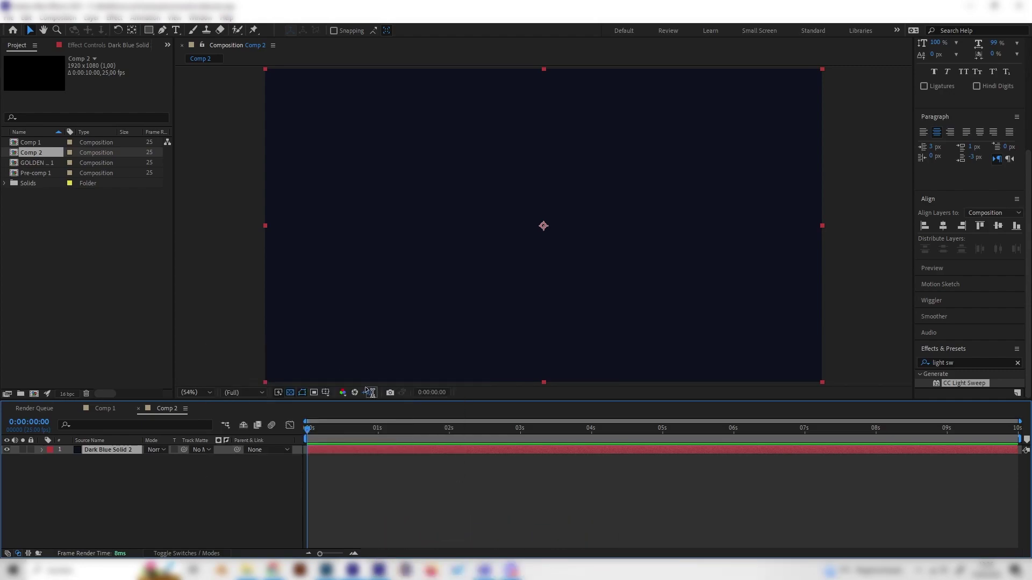
type("G")
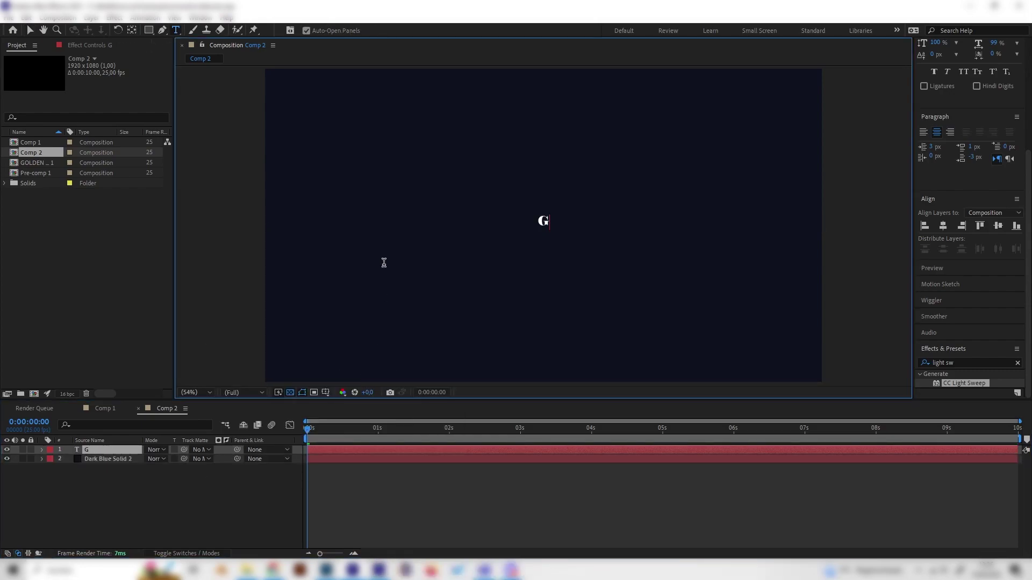
type("OLDEN")
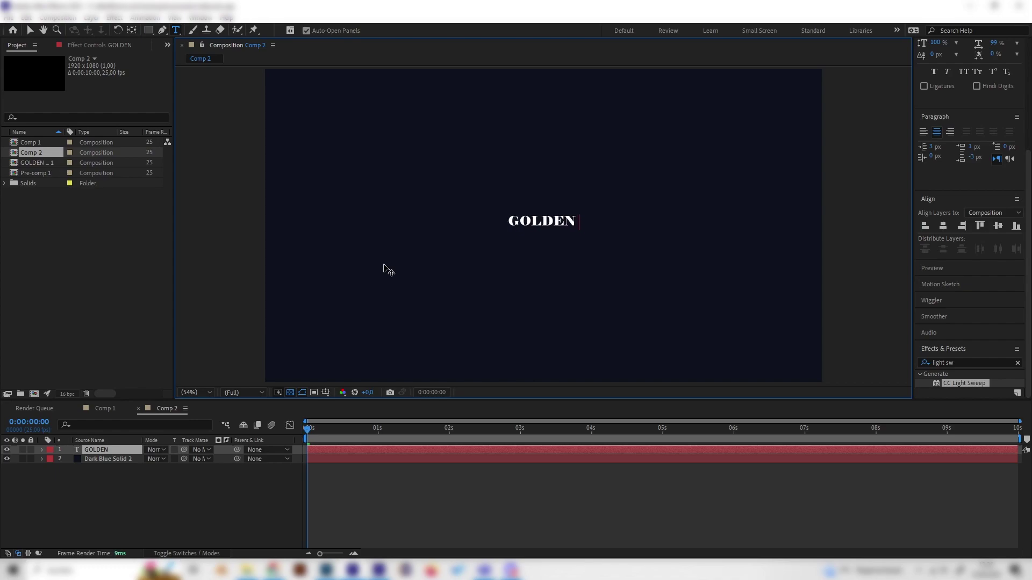
left_click(94, 511)
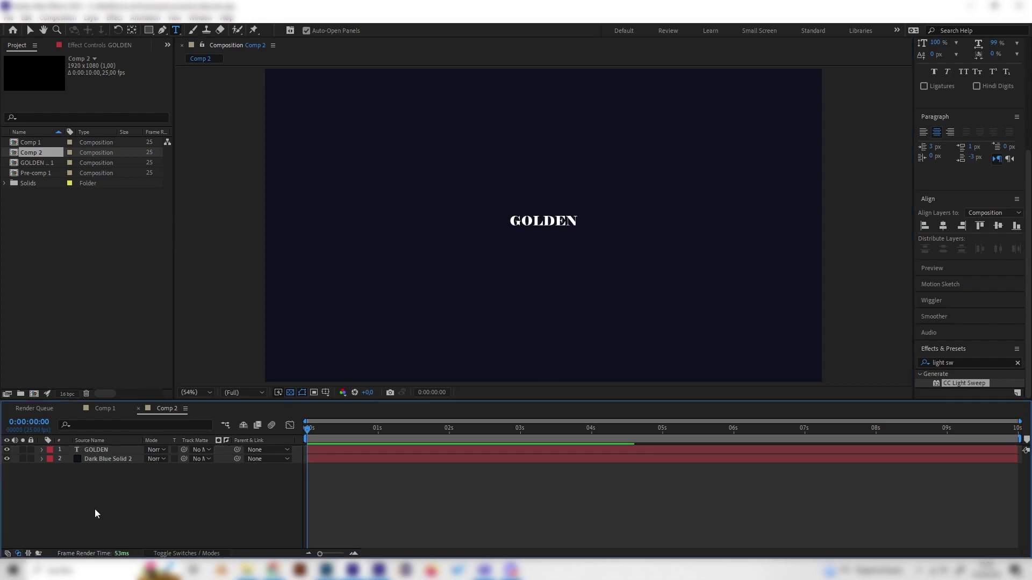
Scale the GOLDEN text to 424% and centre it vertically in the composition
left_click(105, 454)
key("s")
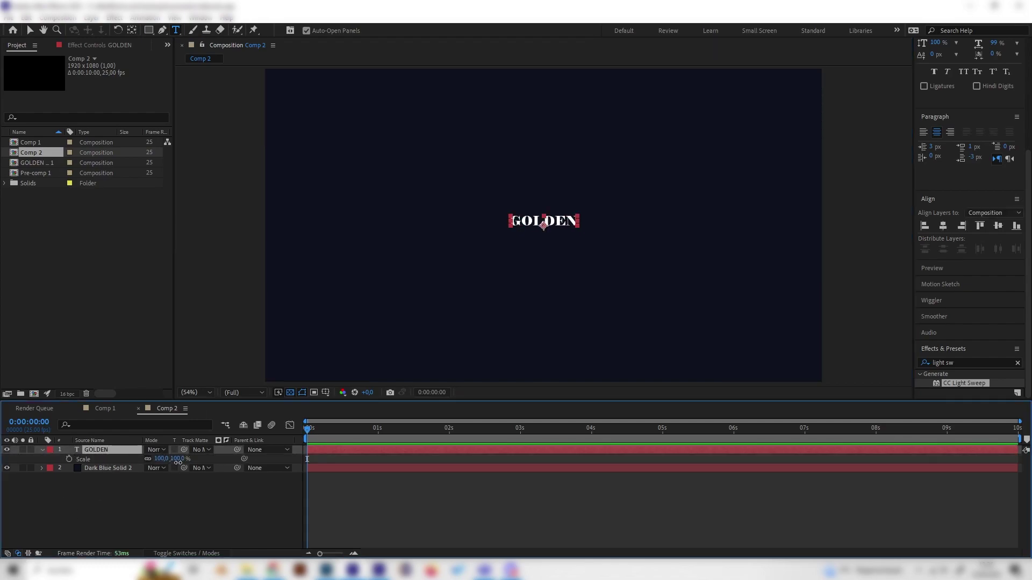
left_click_drag(178, 462, 352, 462)
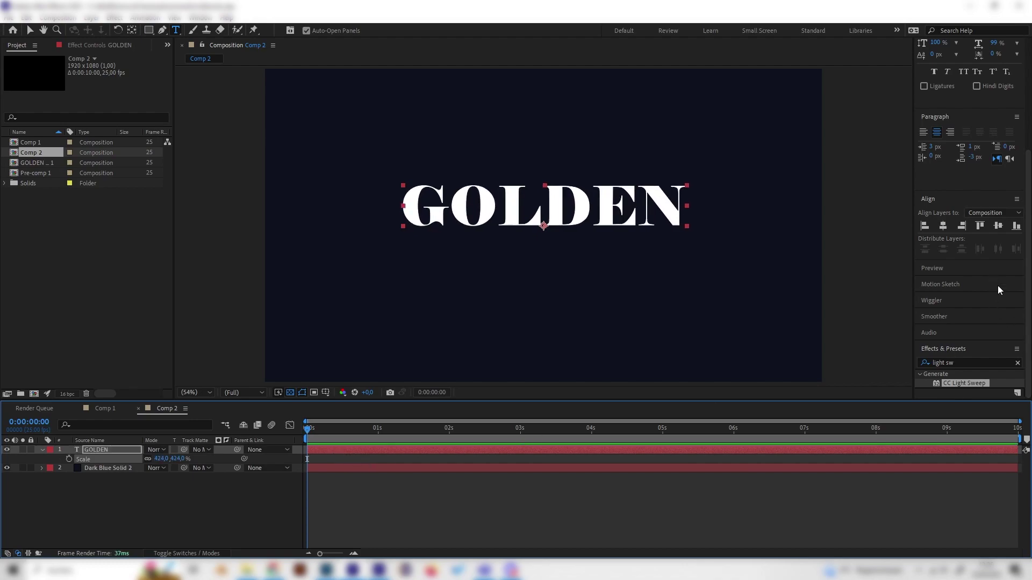
left_click(950, 207)
left_click(993, 225)
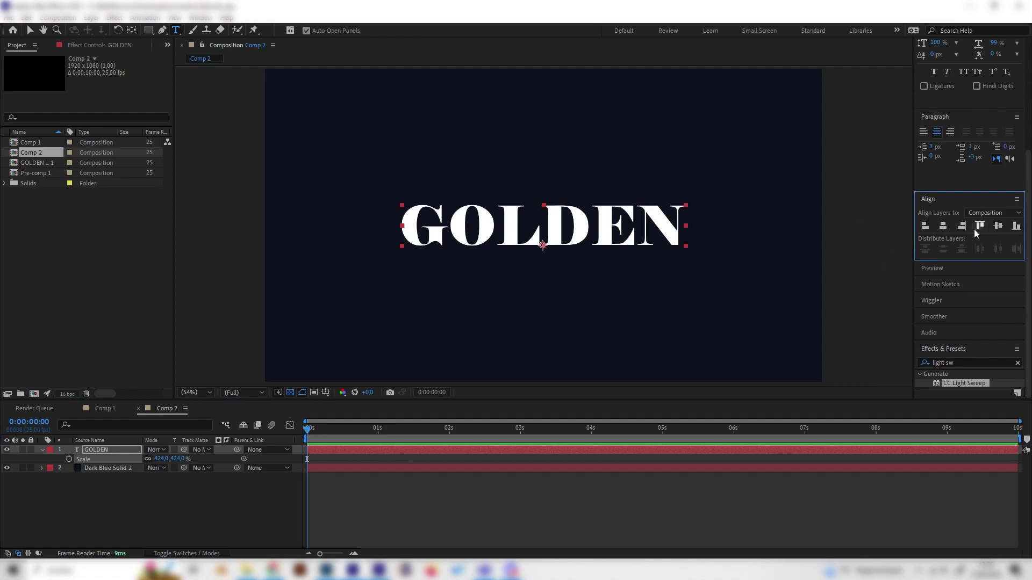
Keep GOLDEN's current Elephant font and set the preview to half resolution
left_click(199, 18)
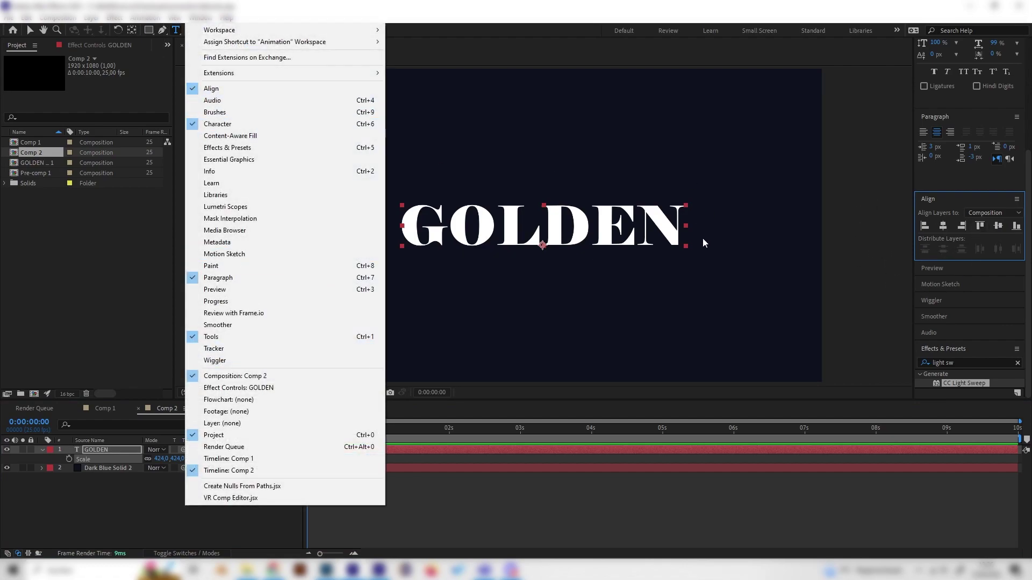
left_click(175, 525)
left_click(131, 449)
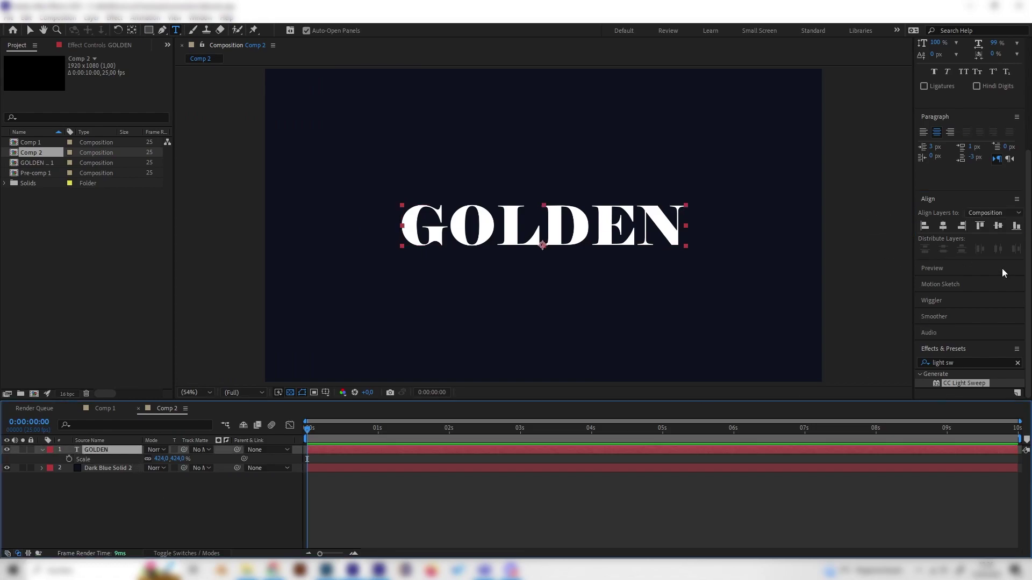
scroll(1001, 272, "up", 3)
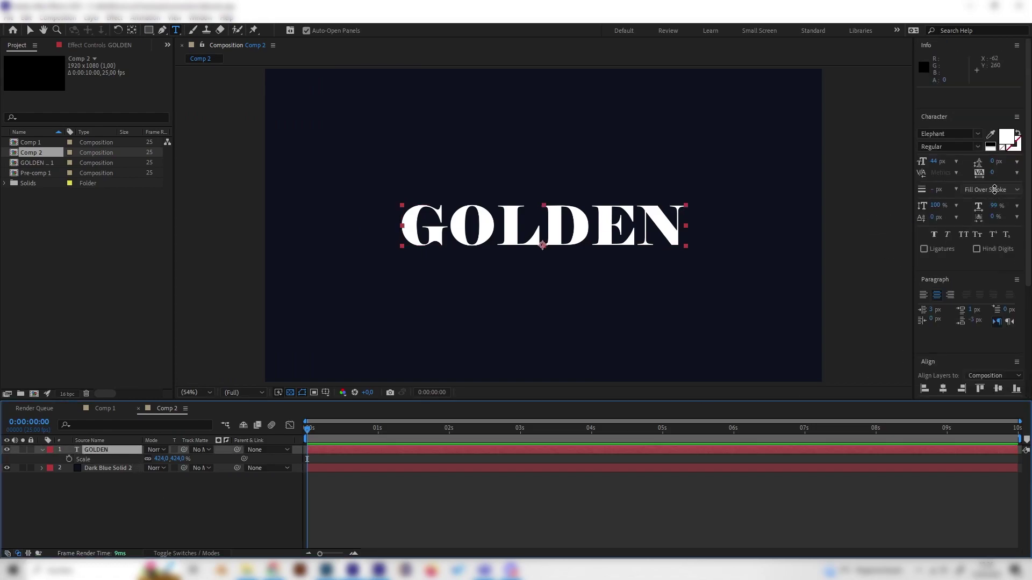
left_click(977, 136)
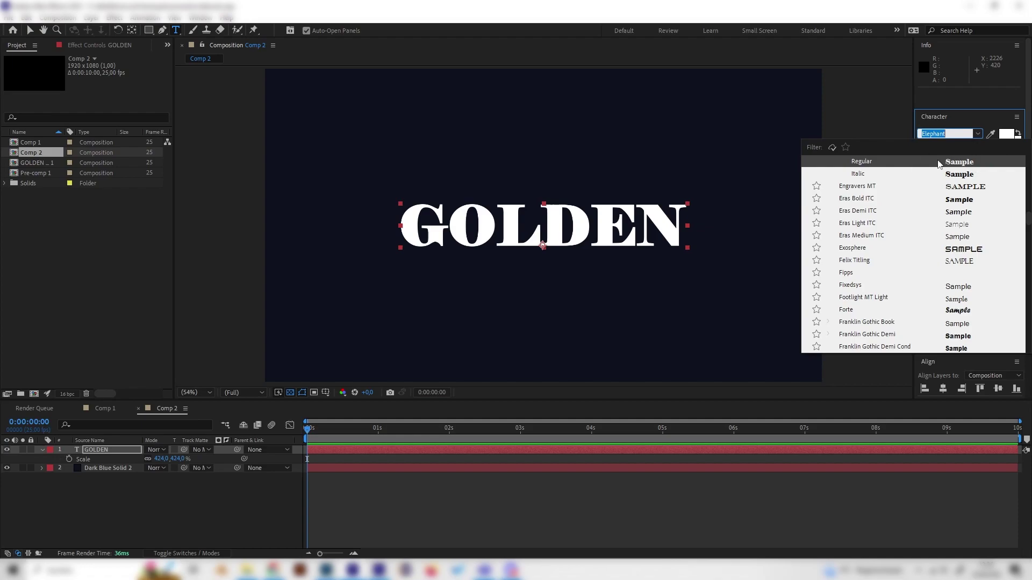
left_click(987, 116)
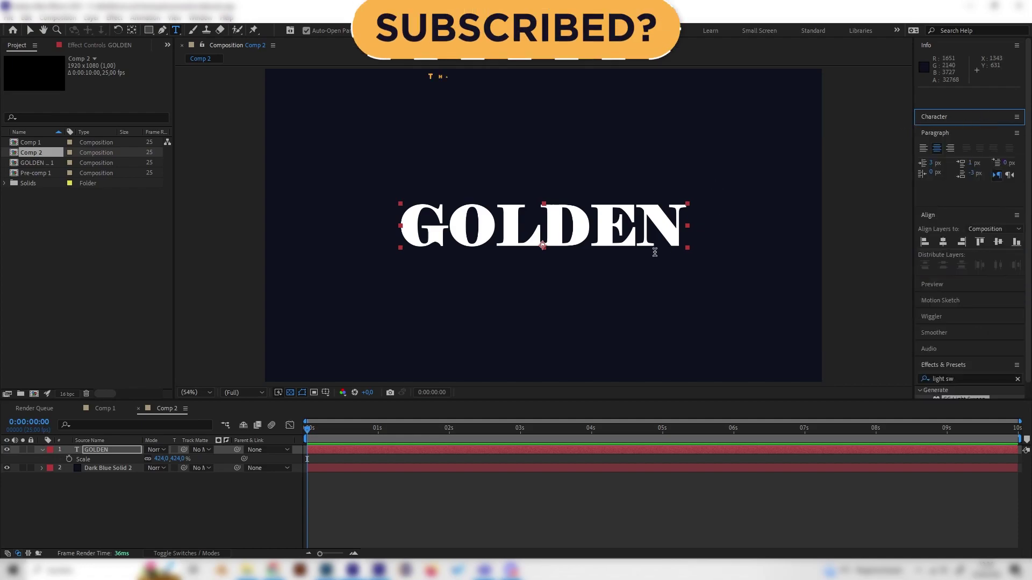
left_click(223, 510)
key("slash")
key("comma")
key("comma")
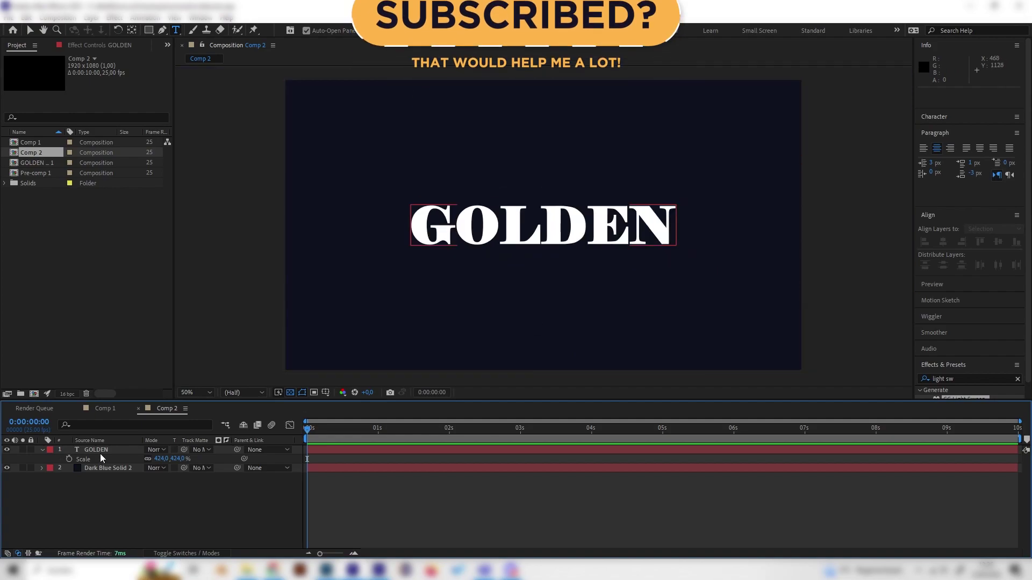
left_click(102, 455)
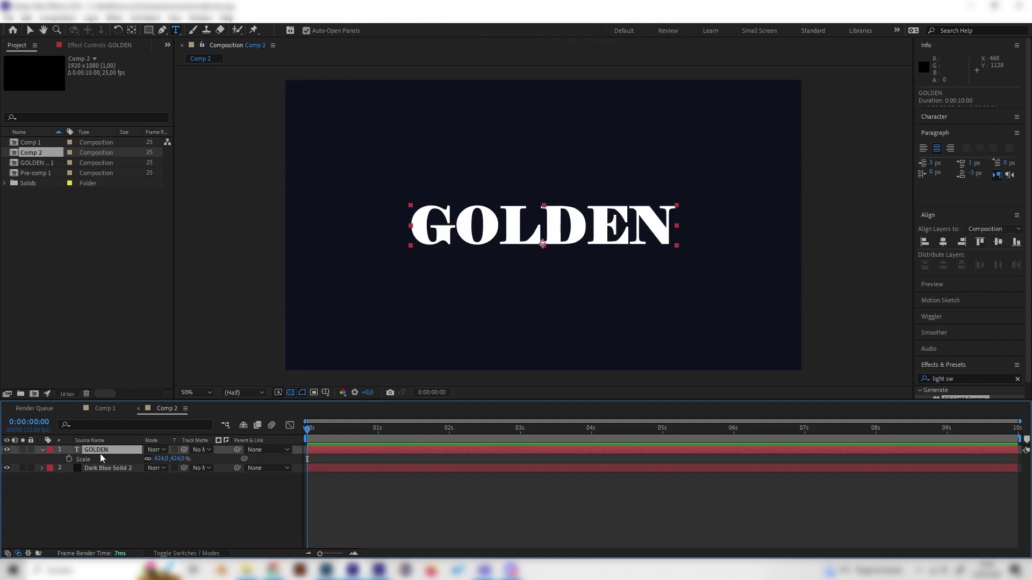
Switch to Comp 1 and scrub through 1:24, 3:12 and back to 0:00:00:23 to inspect the glints
left_click(105, 408)
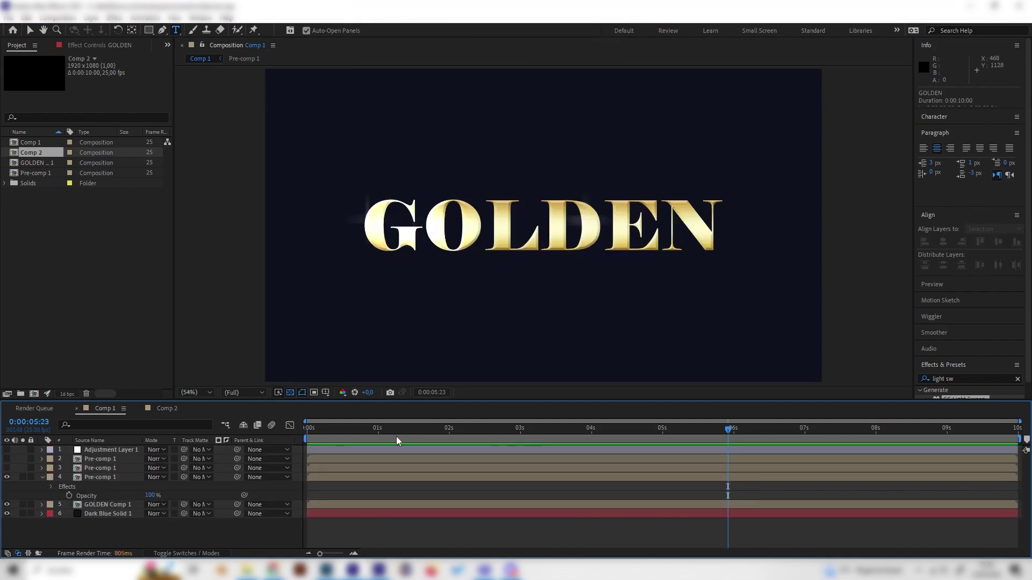
left_click(435, 425)
left_click(446, 428)
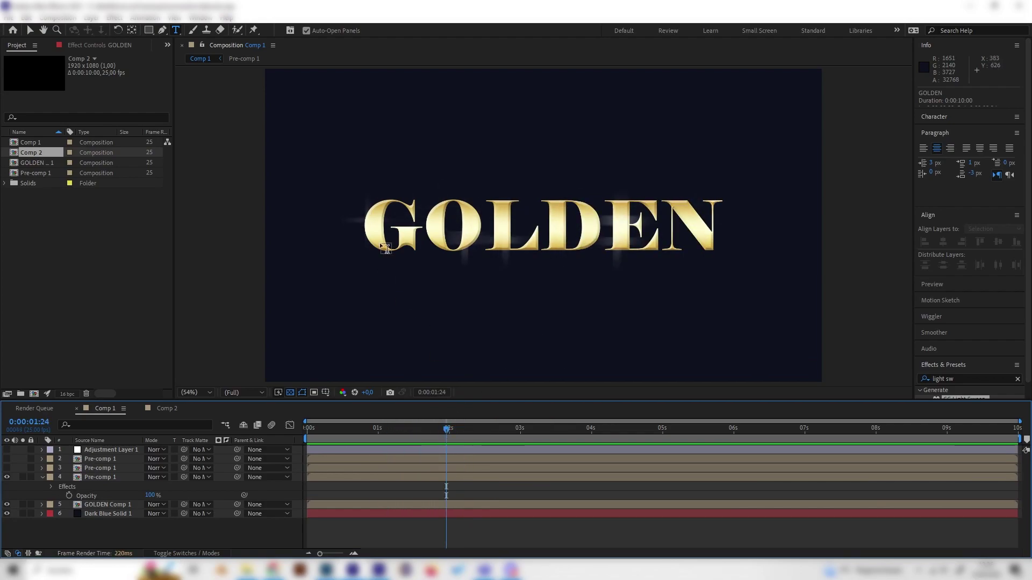
left_click(554, 428)
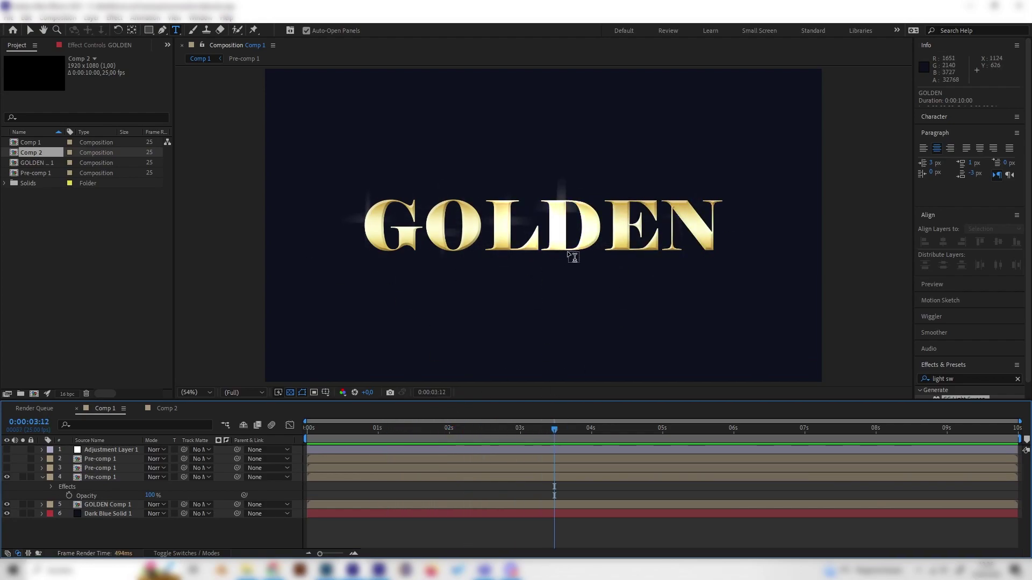
left_click_drag(375, 430, 679, 444)
left_click_drag(560, 431, 437, 431)
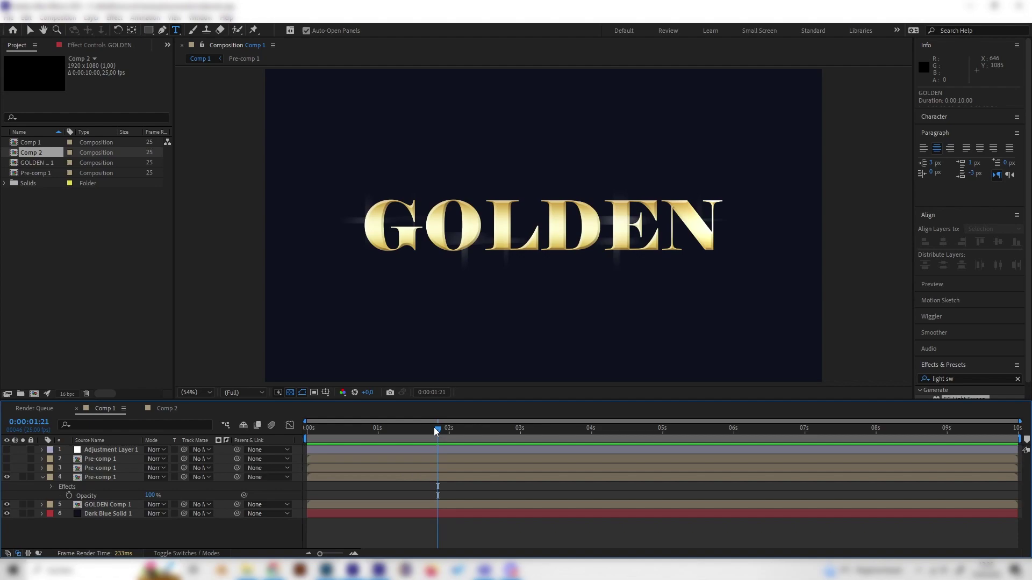
left_click_drag(436, 430, 483, 433)
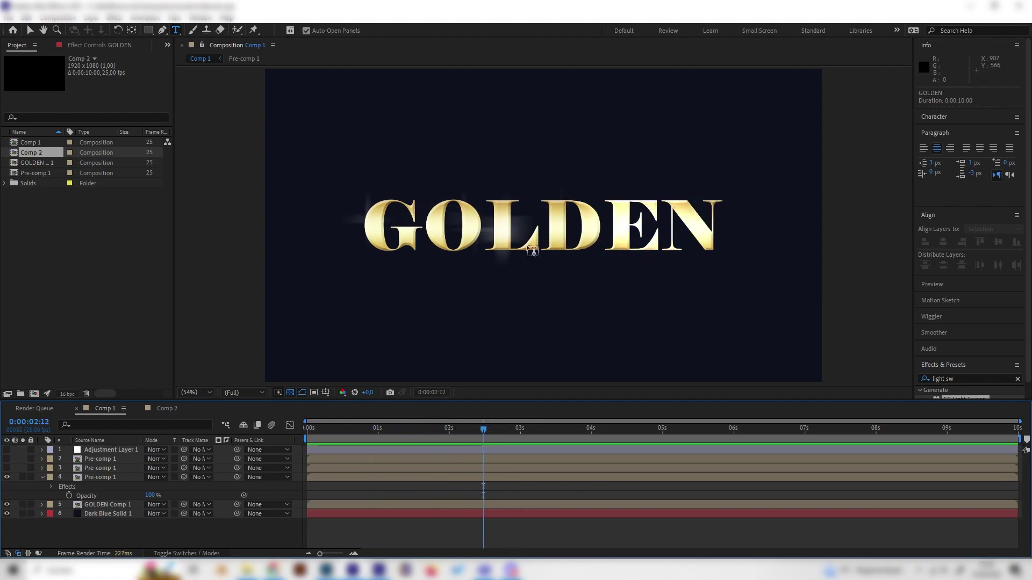
Return to the start of Comp 2, hide Scale, and select the GOLDEN layer
left_click(166, 408)
left_click_drag(359, 428, 167, 508)
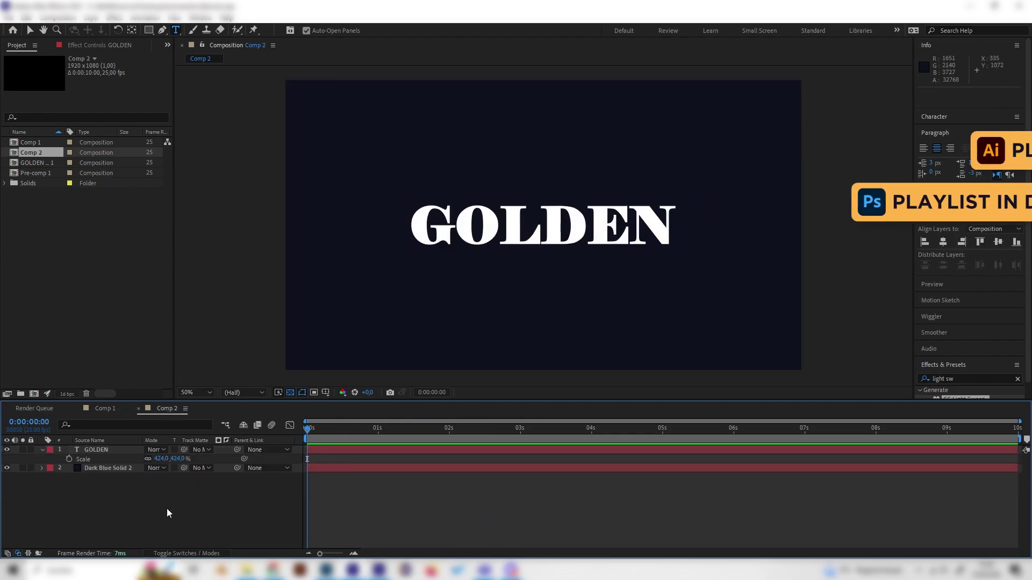
left_click(42, 450)
left_click(101, 452)
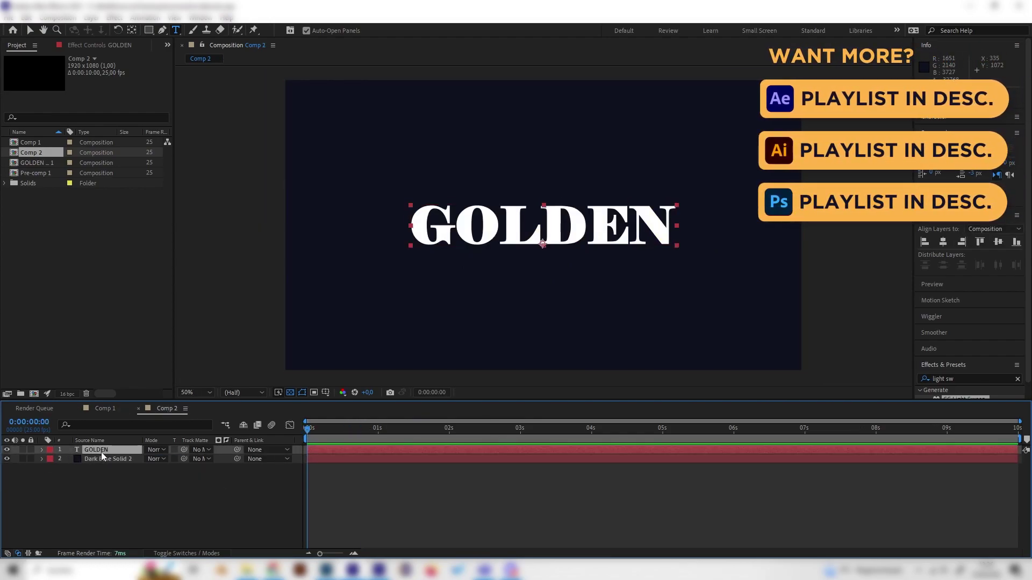
Add a Gradient Overlay layer style to GOLDEN and select it to show its settings
right_click(101, 452)
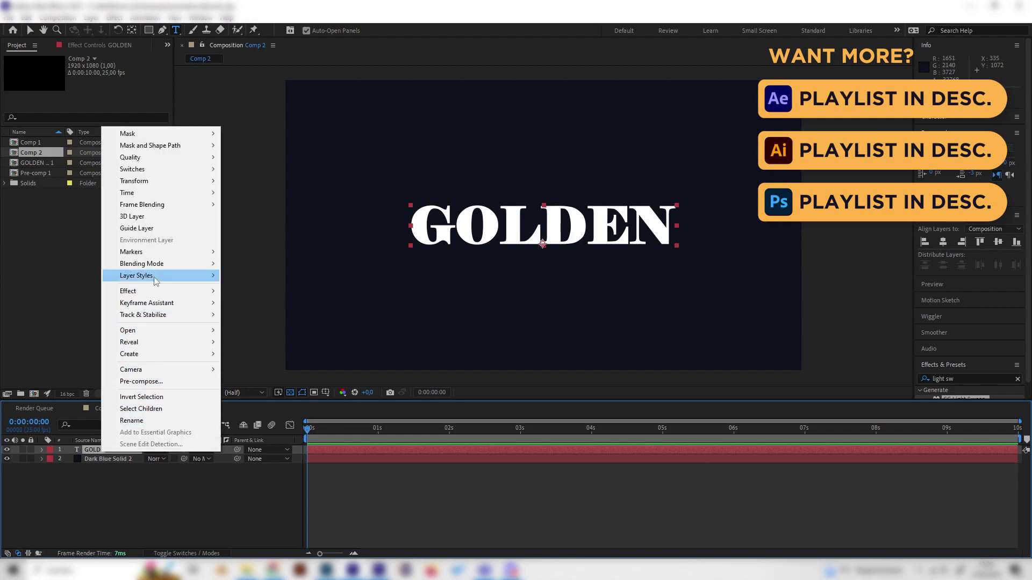
mouse_move(210, 275)
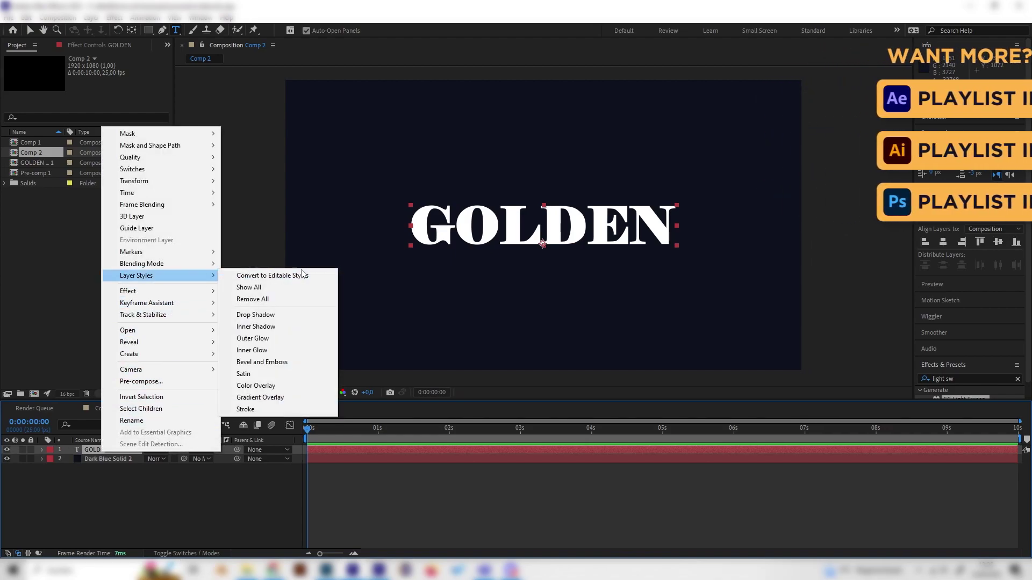
left_click(266, 397)
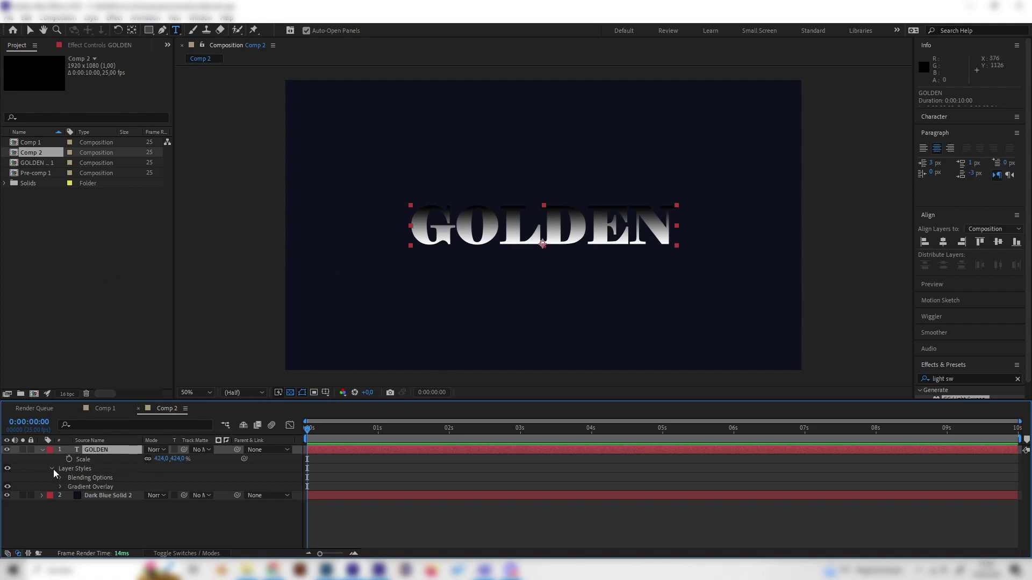
left_click(60, 487)
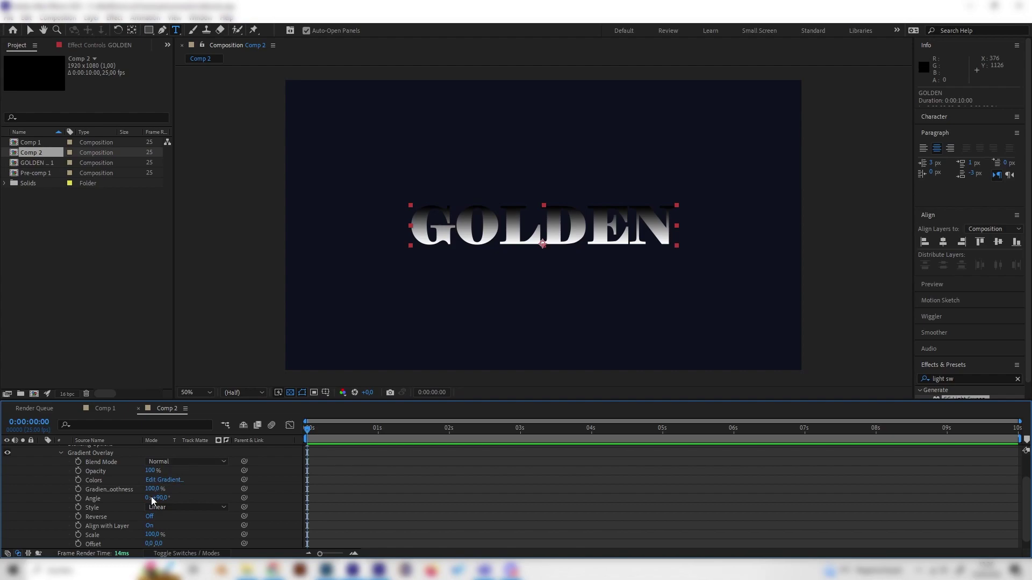
scroll(64, 486, "up", 2)
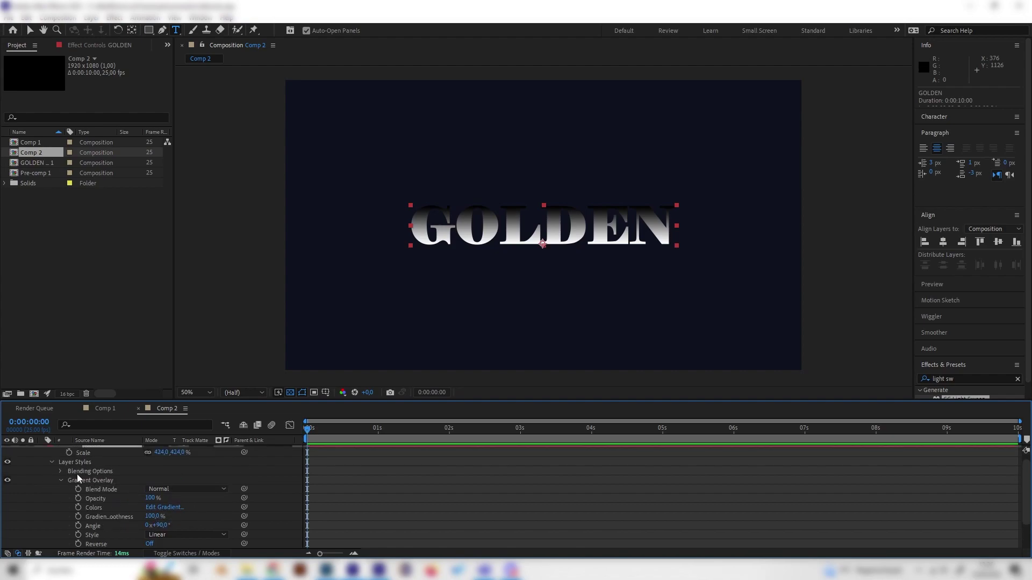
left_click(77, 478)
scroll(172, 507, "down", 2)
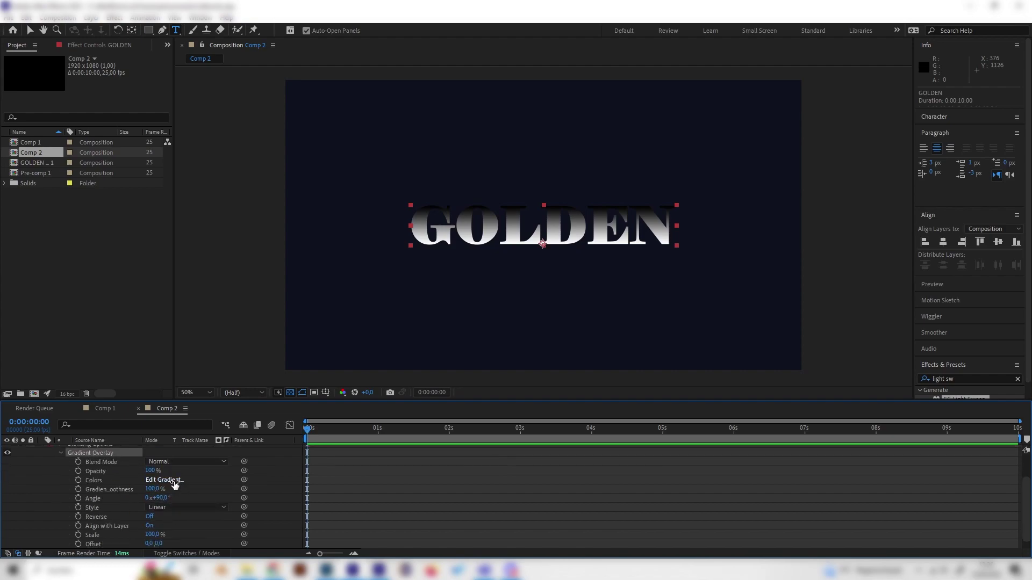
Open the overlay's Gradient Editor and look up gold hex codes, starting with BF953F and FCF6BA
left_click(171, 481)
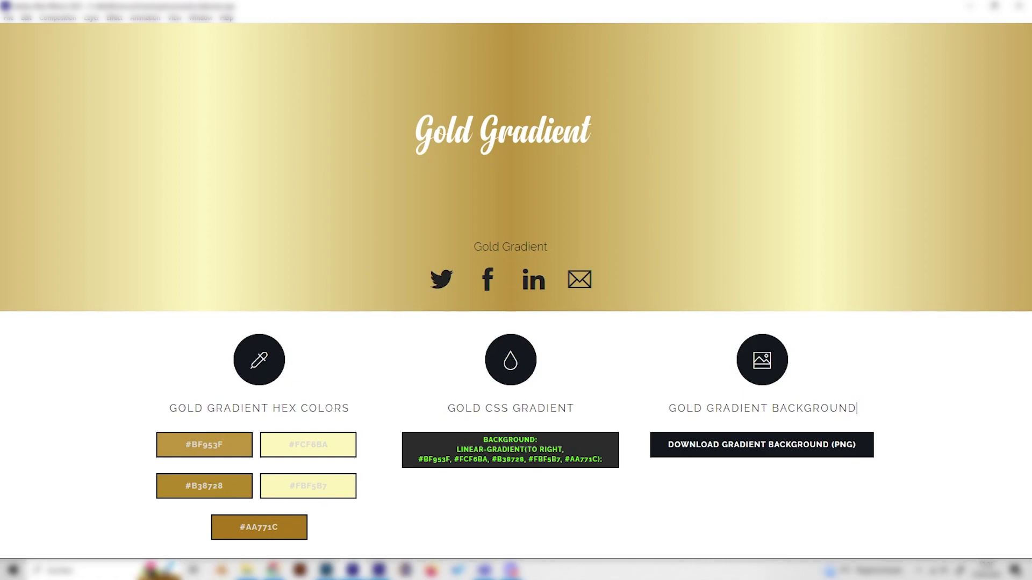
left_click(369, 532)
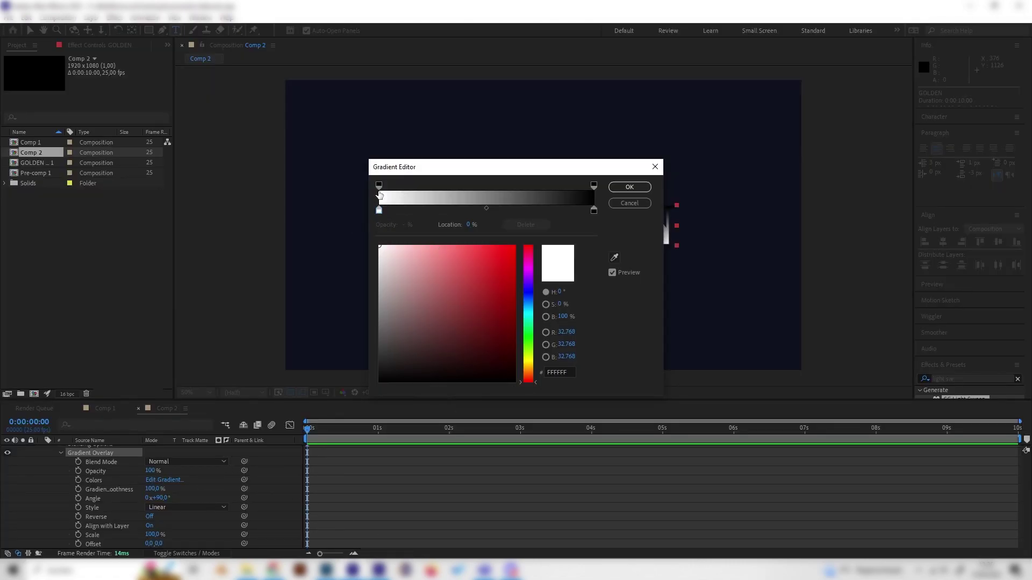
Set the left gradient stop to BF953F and add a middle stop at 46.3% coloured FCF6BA
left_click(571, 375)
type("BF953F")
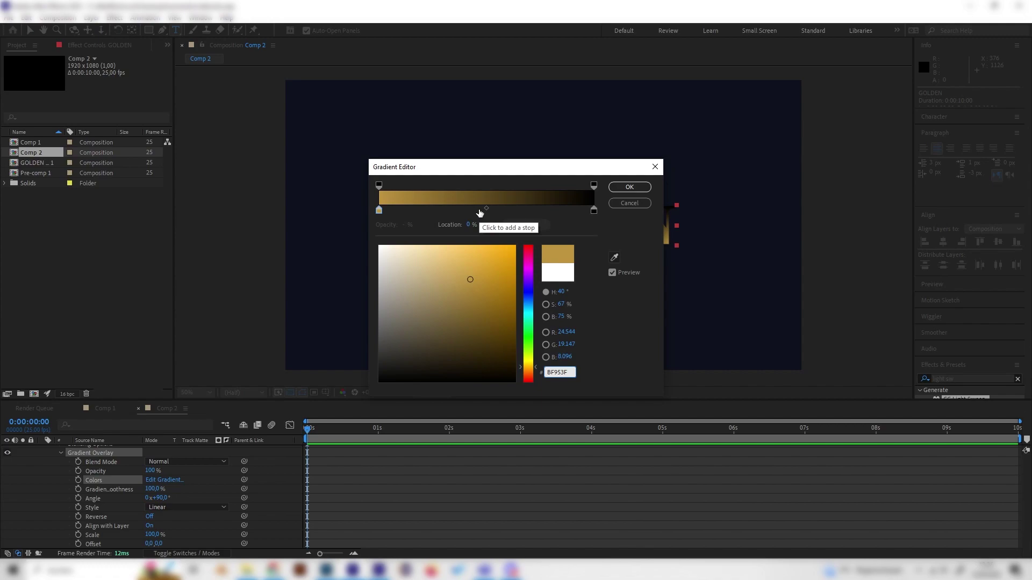
left_click(479, 211)
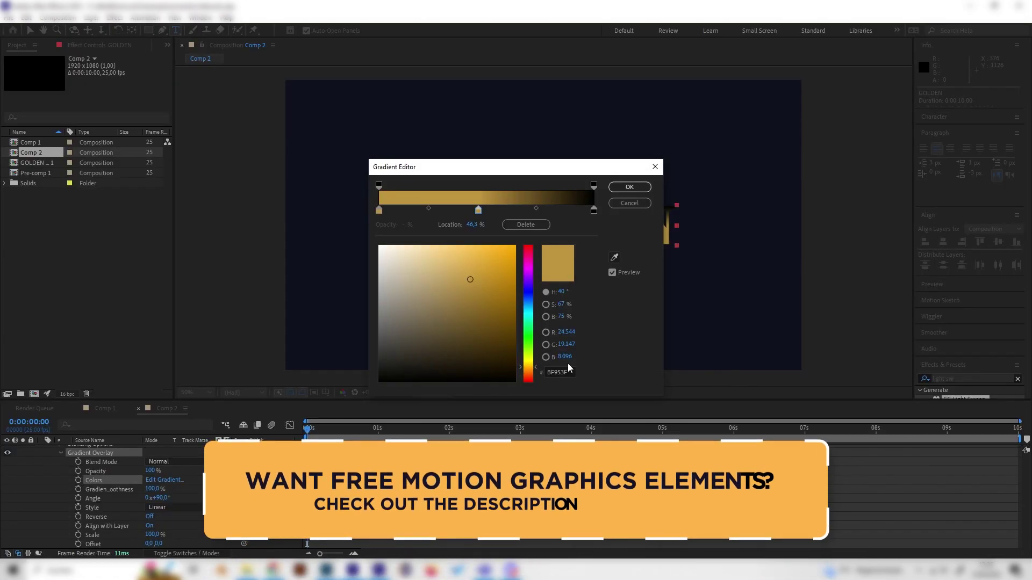
left_click(559, 372)
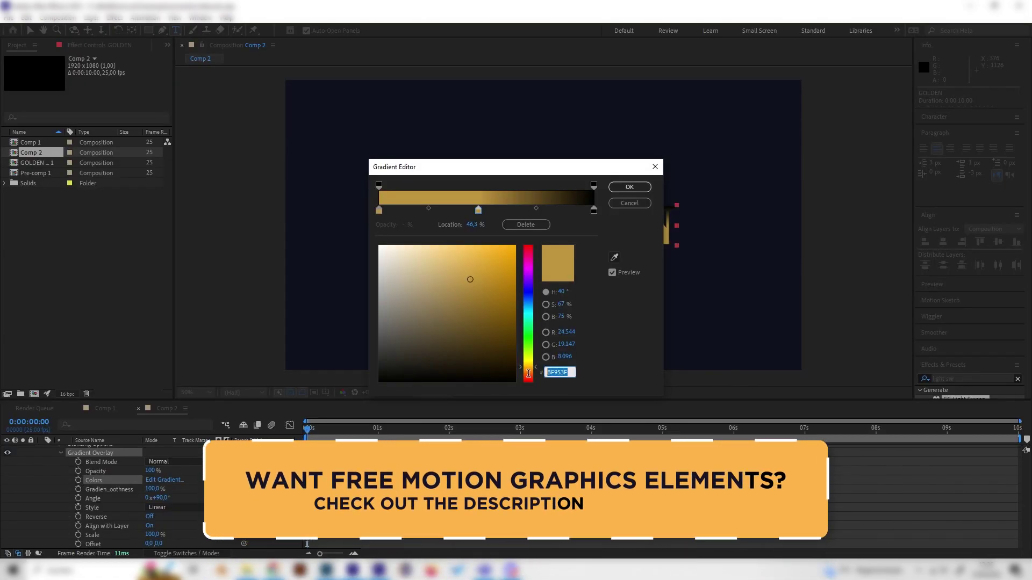
type("FCF6BA")
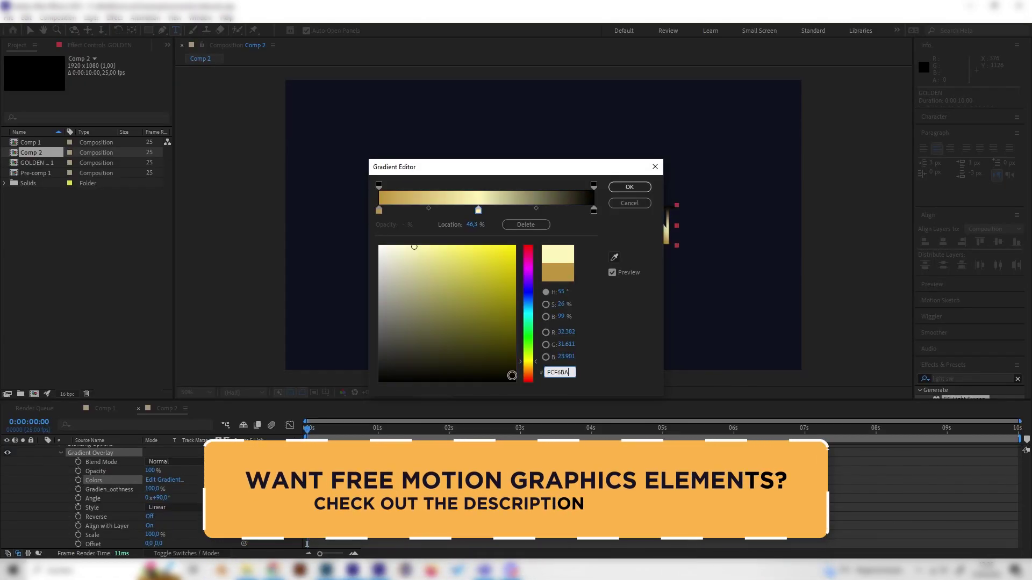
Make the right-end stop BF953F as well and apply the gold gradient
left_click(593, 210)
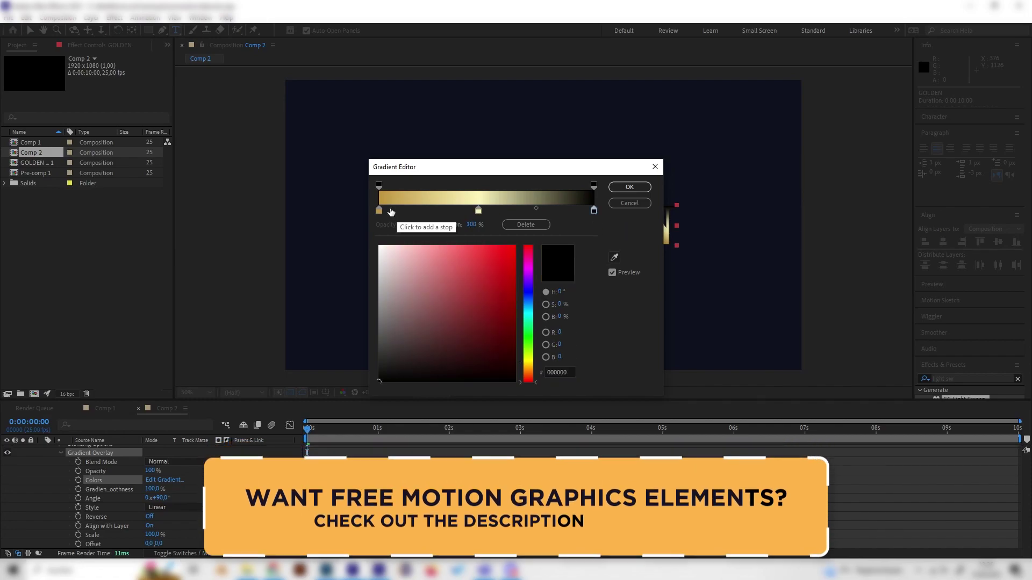
left_click(379, 211)
left_click(560, 371)
key("ctrl+c")
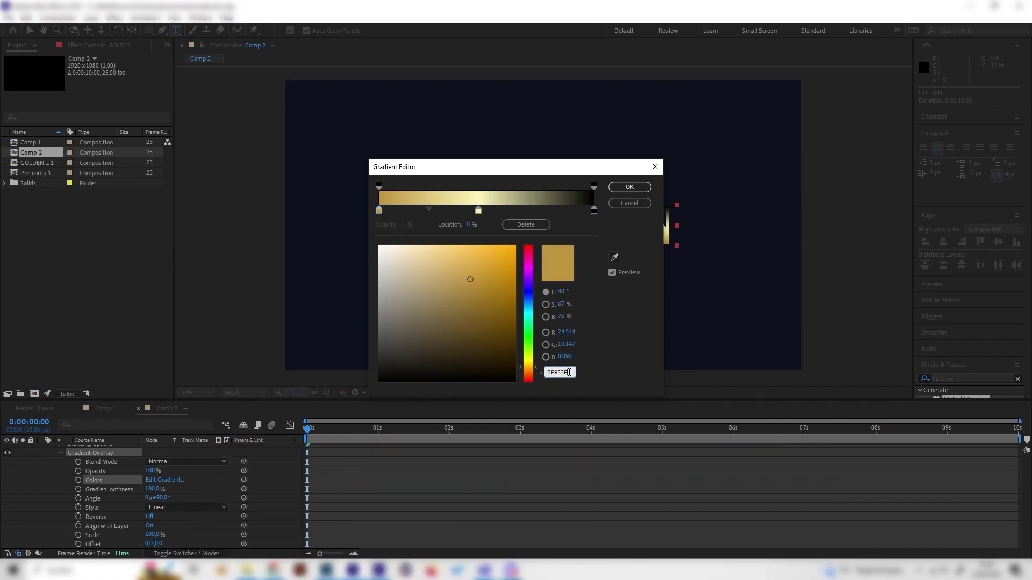
left_click(593, 211)
left_click(567, 372)
key("ctrl+v")
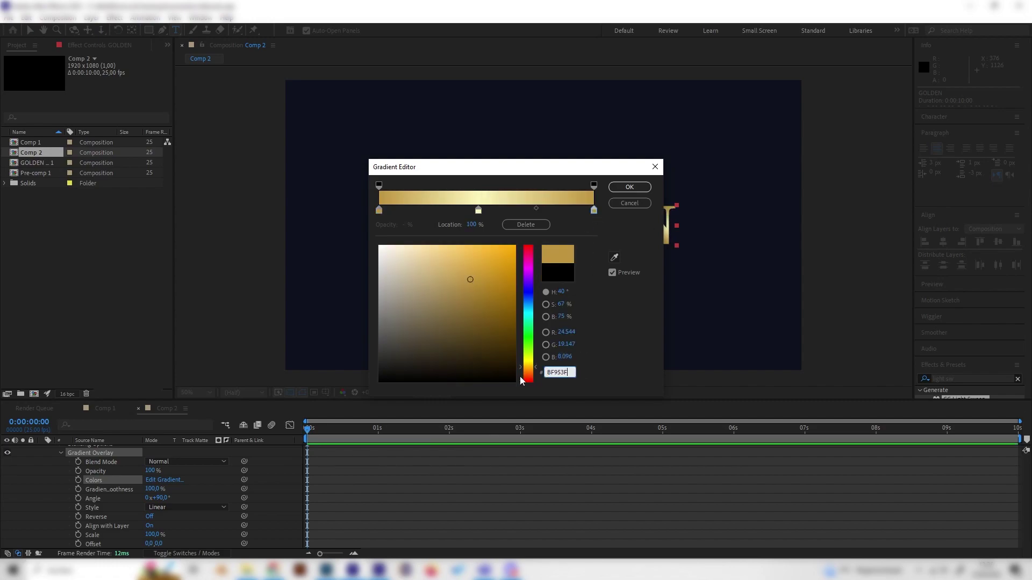
left_click(630, 188)
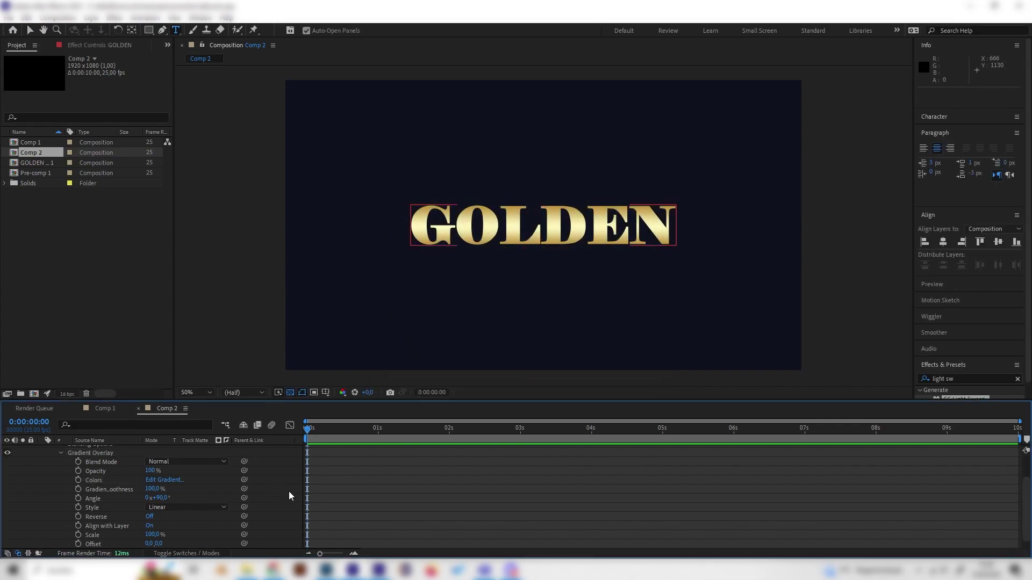
Collapse the GOLDEN layer's Gradient Overlay settings in the timeline
key("ctrl+shift+a")
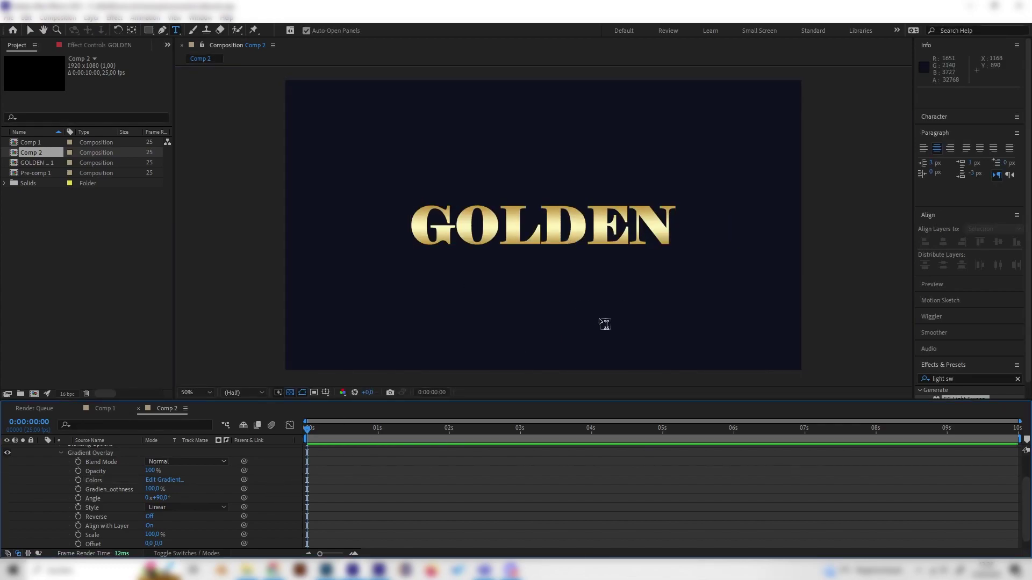
key("ctrl+a")
scroll(205, 482, "up", 2)
left_click(62, 487)
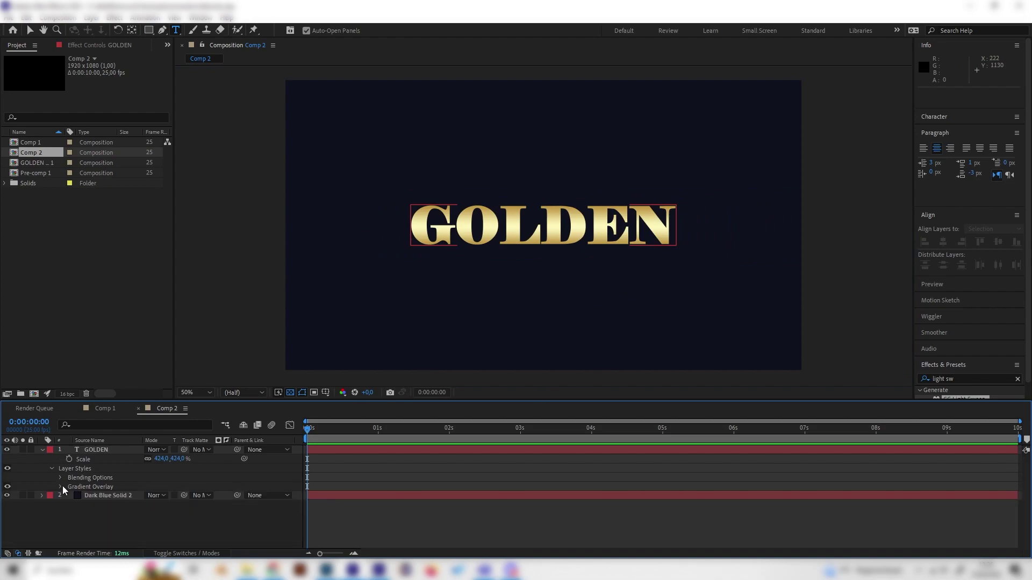
Preview finished Comp 1 at 100% and 50%, then return to Comp 2 with GOLDEN selected
left_click(104, 408)
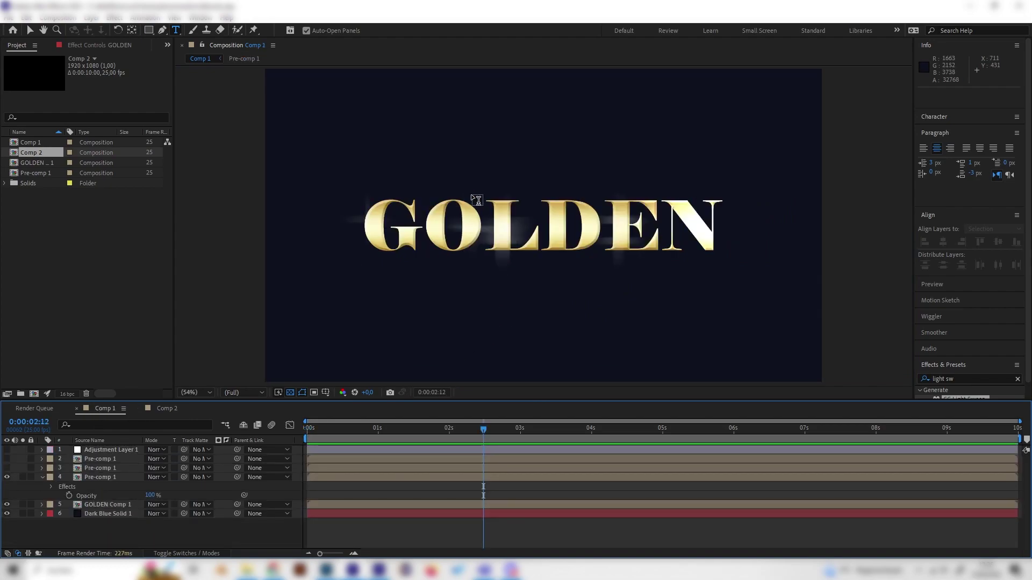
key("slash")
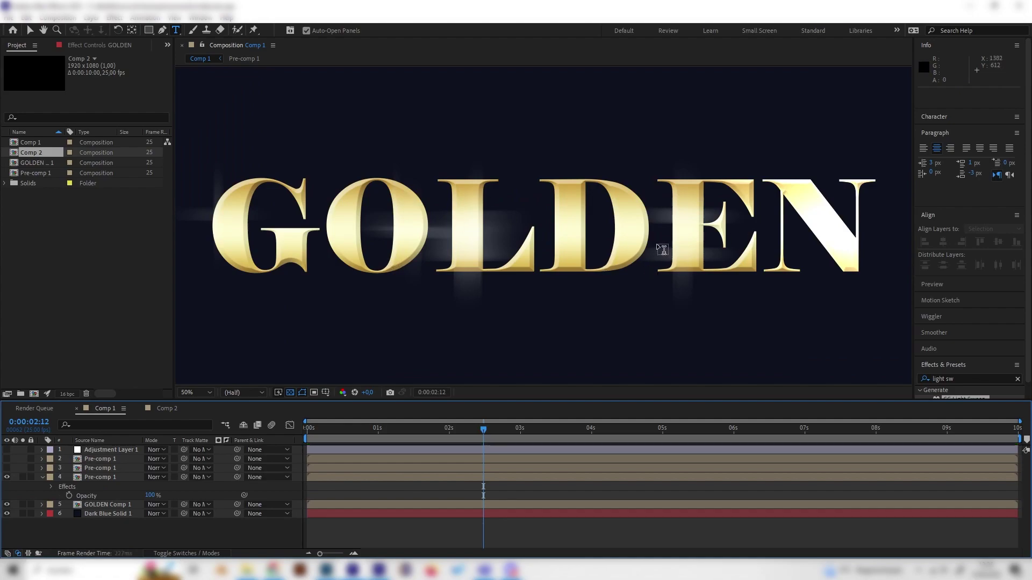
key("comma")
key("comma")
left_click(171, 410)
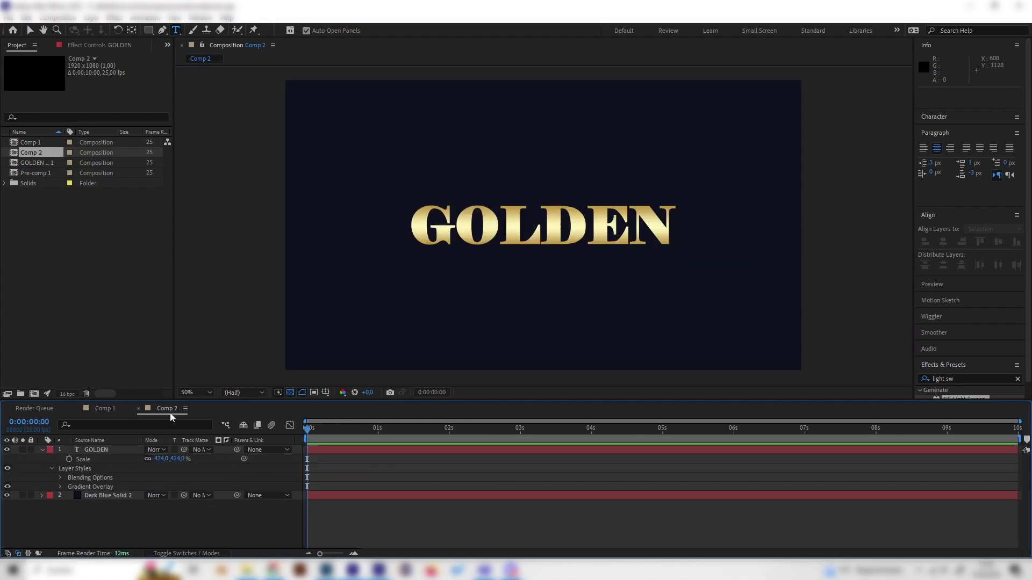
left_click(118, 452)
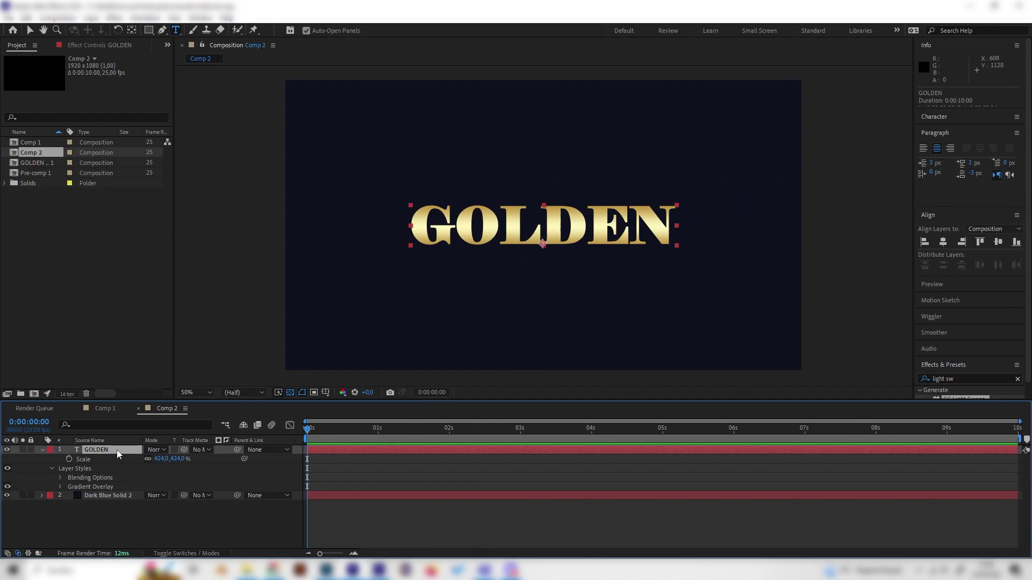
Add a Bevel and Emboss layer style to GOLDEN and expand its settings
right_click(118, 454)
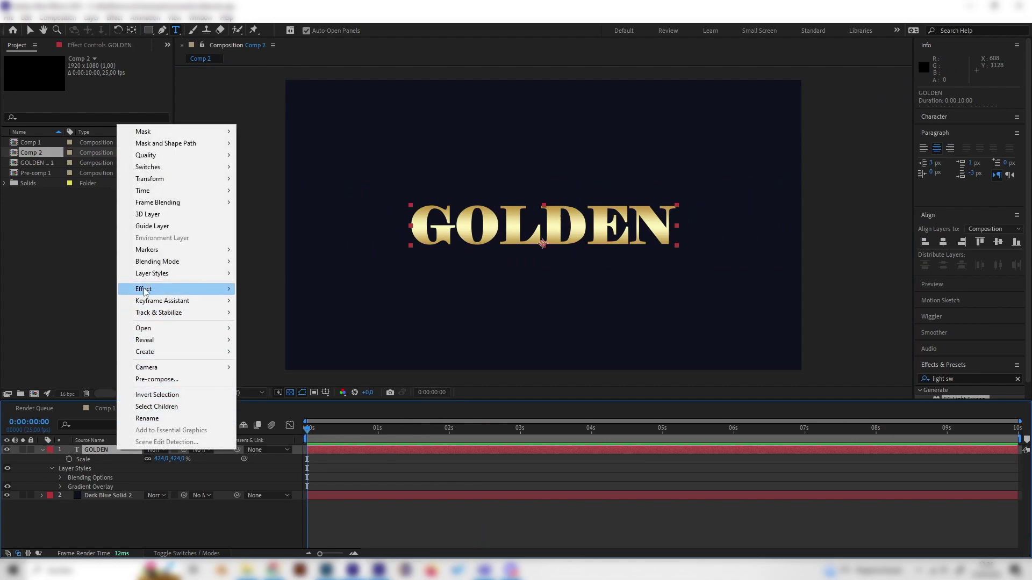
mouse_move(154, 275)
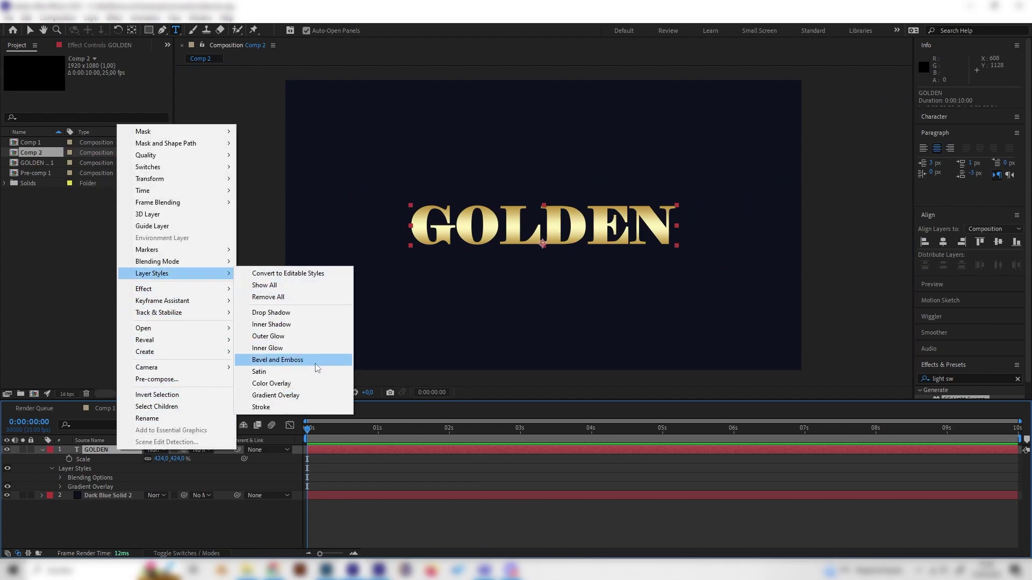
left_click(277, 359)
key("slash")
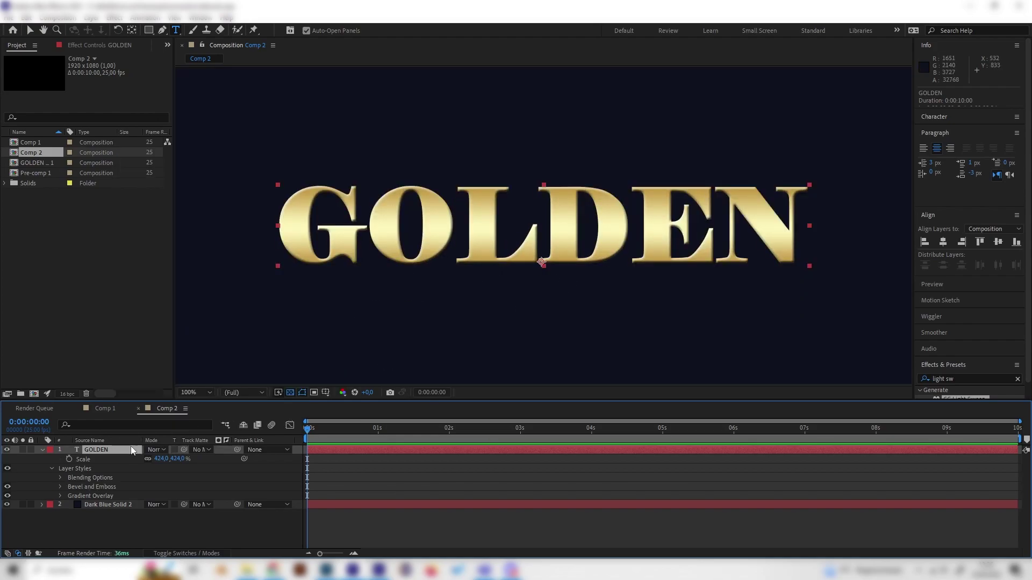
left_click(60, 487)
scroll(134, 491, "down", 2)
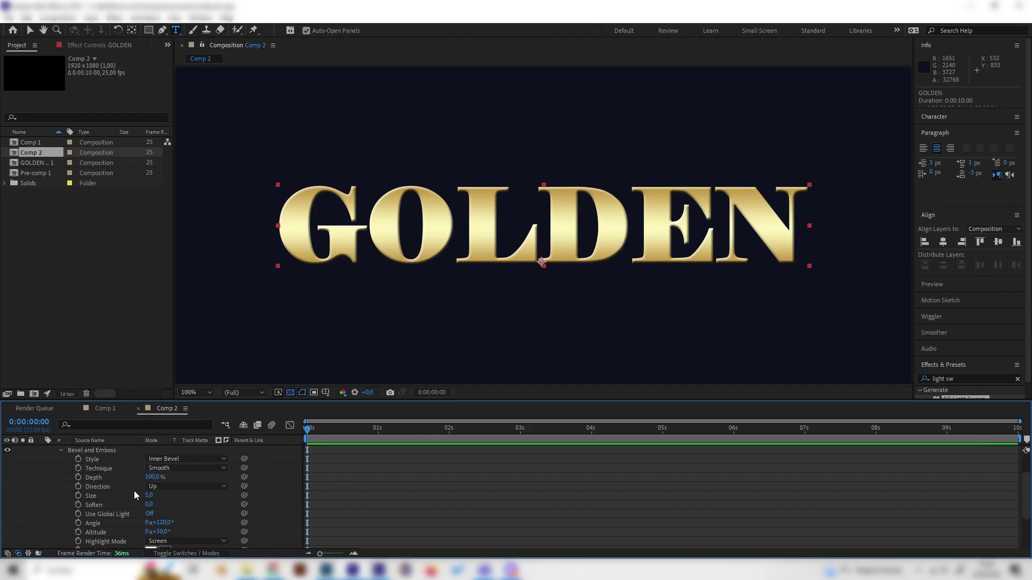
Set the bevel technique to Chisel Hard, depth 71% and size 6
left_click(186, 468)
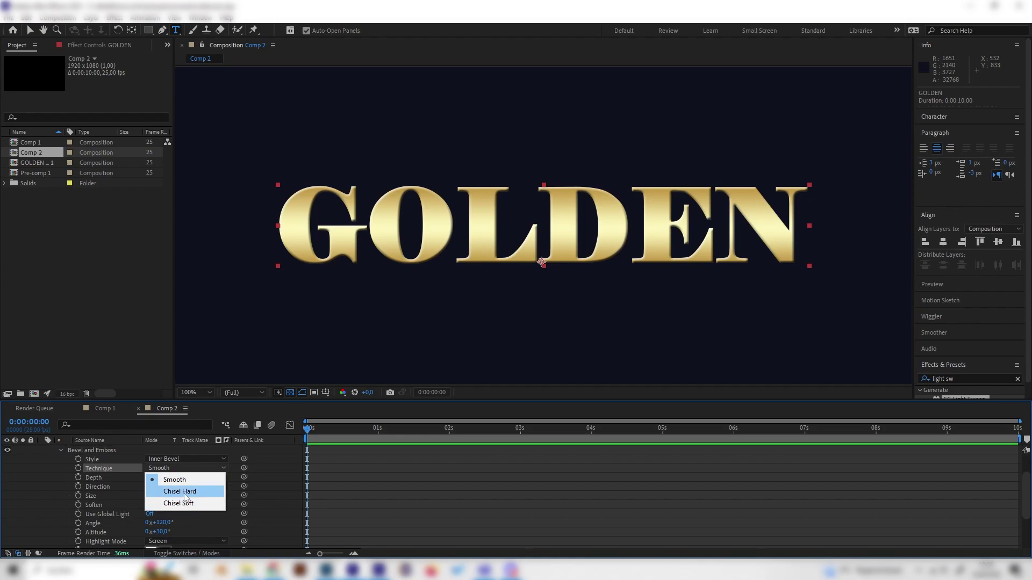
left_click(185, 493)
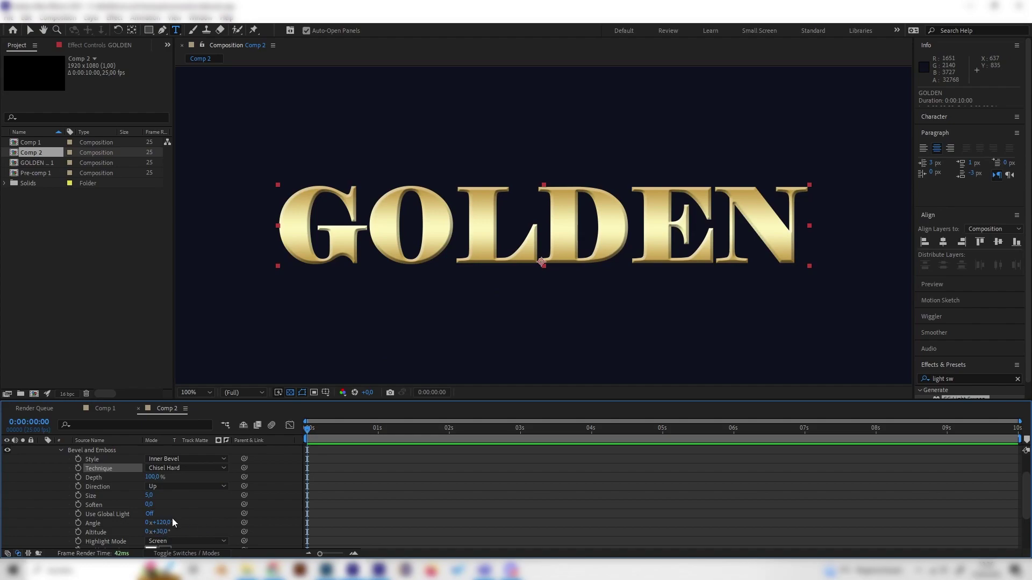
scroll(198, 509, "down", 3)
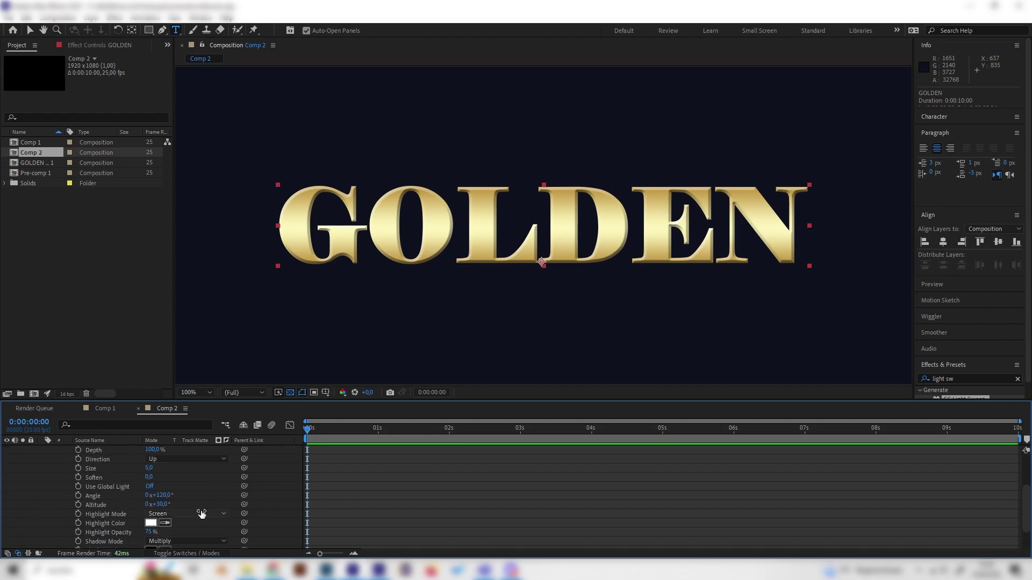
scroll(166, 487, "up", 3)
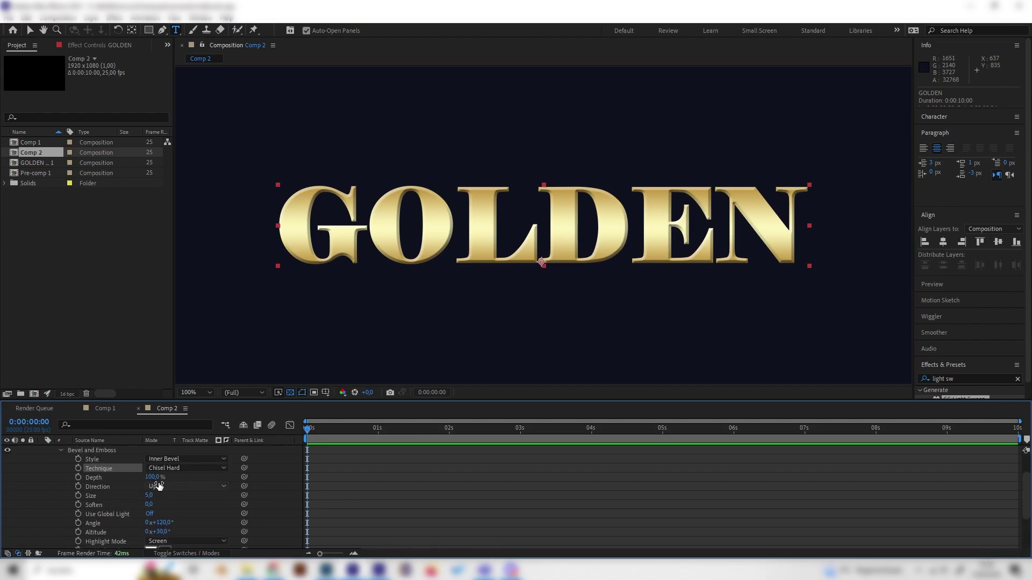
mouse_move(158, 483)
left_mouse_down()
mouse_move(105, 478)
mouse_move(135, 476)
mouse_move(153, 495)
left_mouse_up()
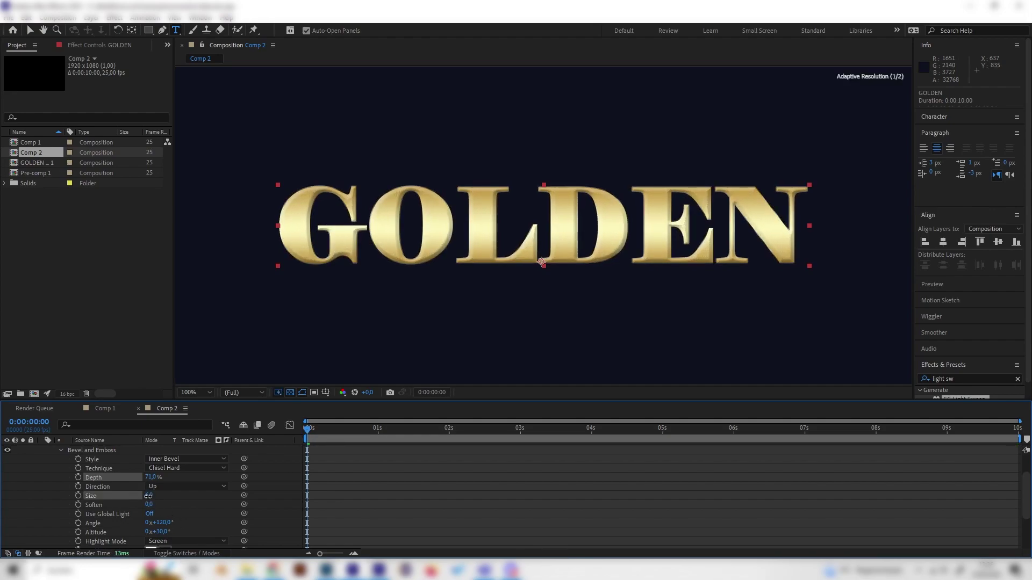
left_click_drag(149, 495, 149, 499)
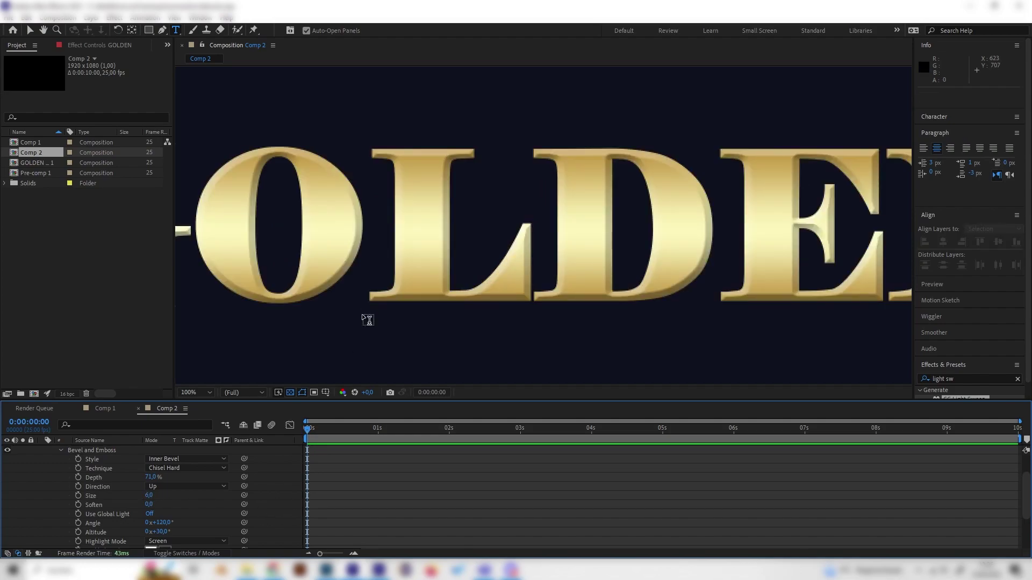
left_click(584, 289)
scroll(133, 486, "up", 2)
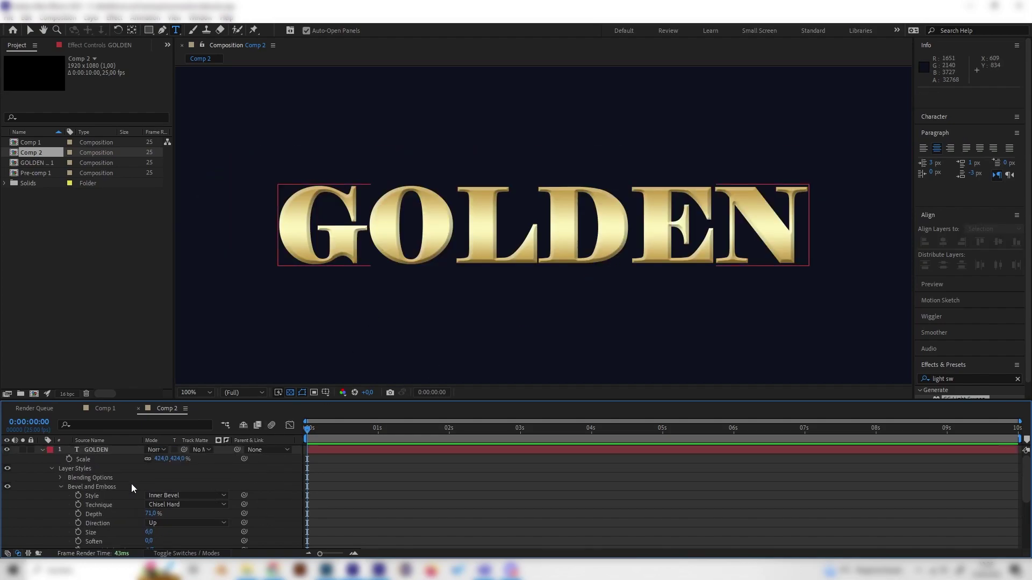
left_click(60, 490)
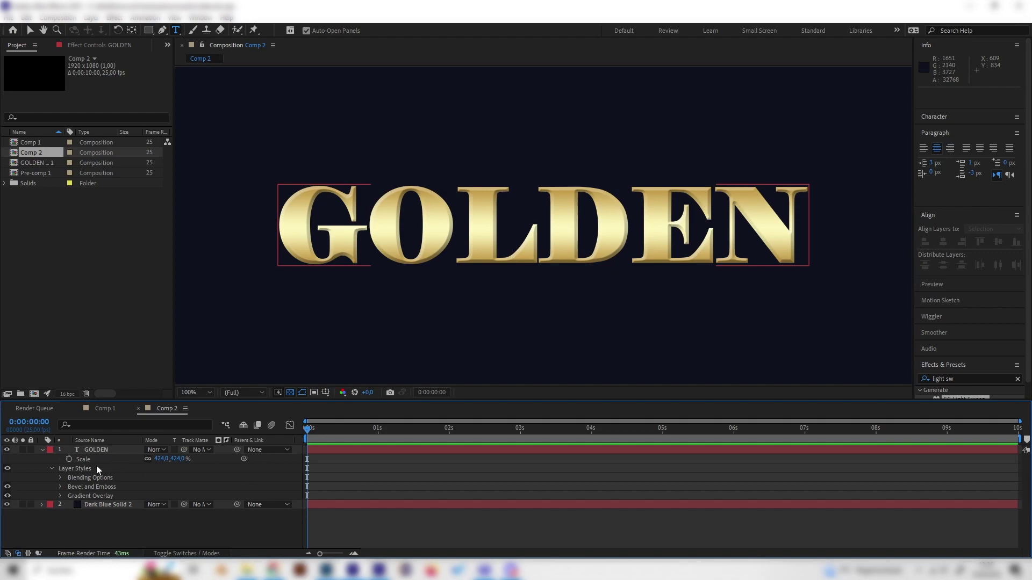
left_click(91, 451)
left_click_drag(375, 428, 502, 469)
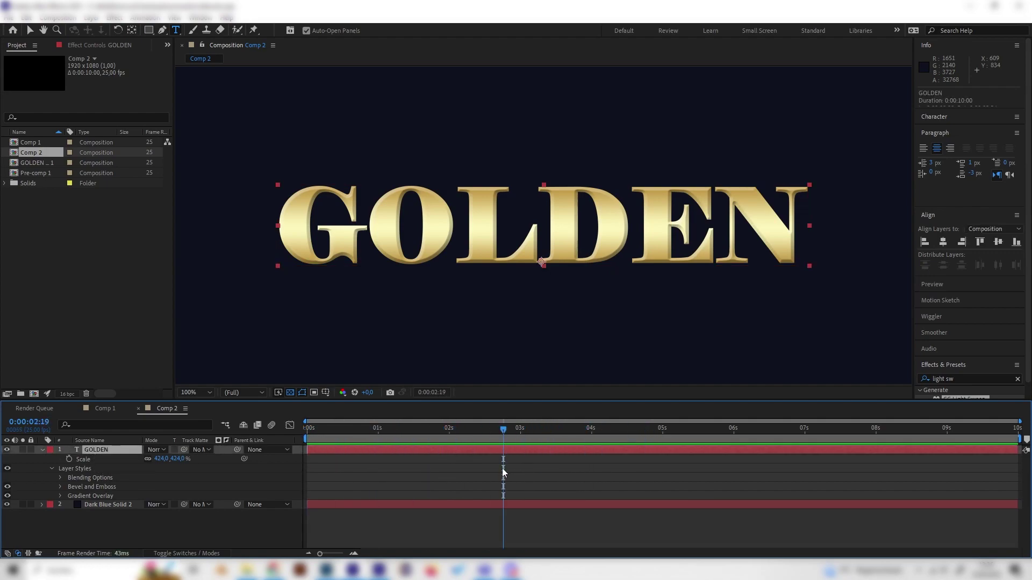
left_click(42, 451)
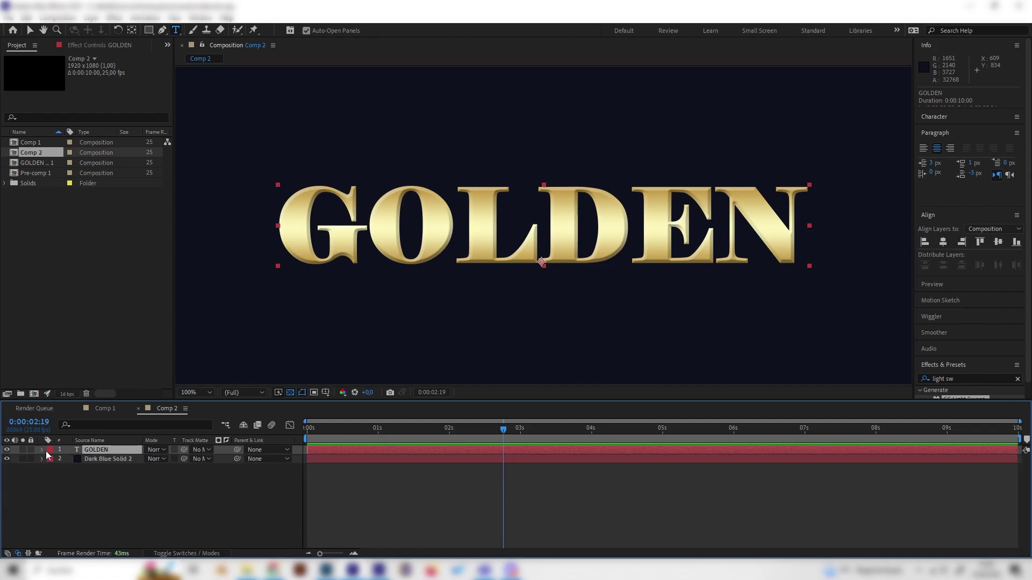
left_click(102, 408)
left_click_drag(395, 429, 522, 428)
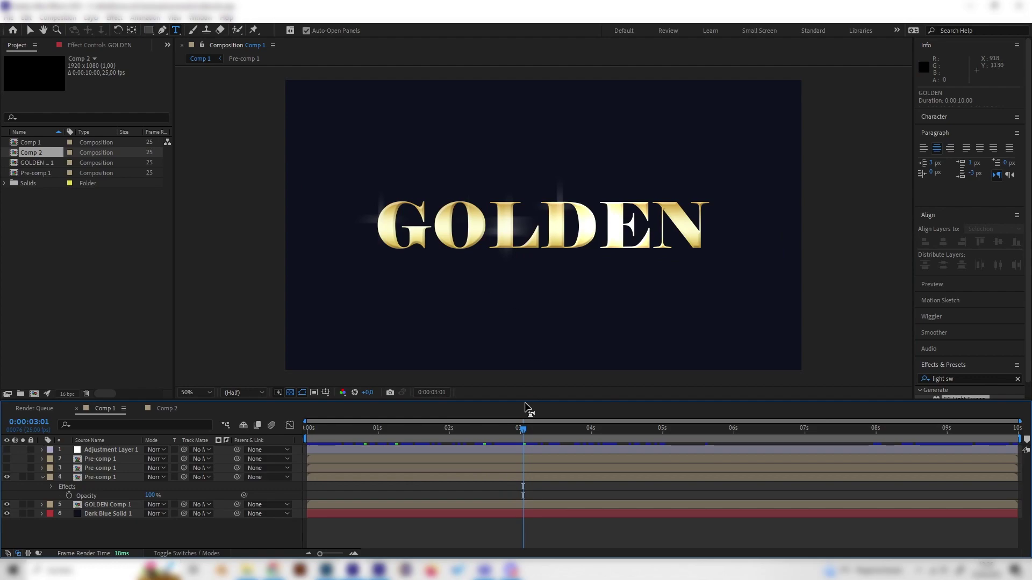
key("Home")
key("space")
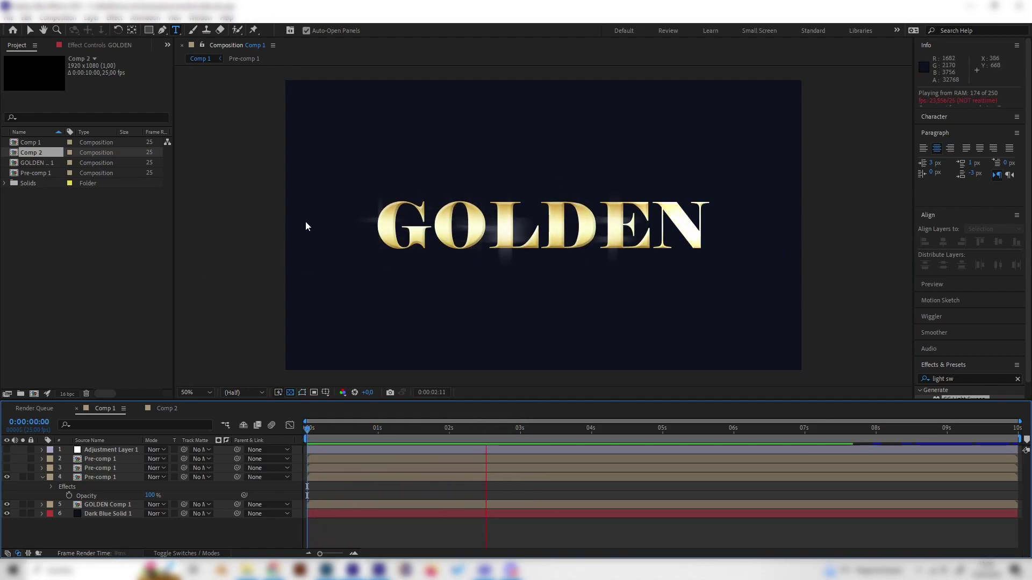
left_click(164, 409)
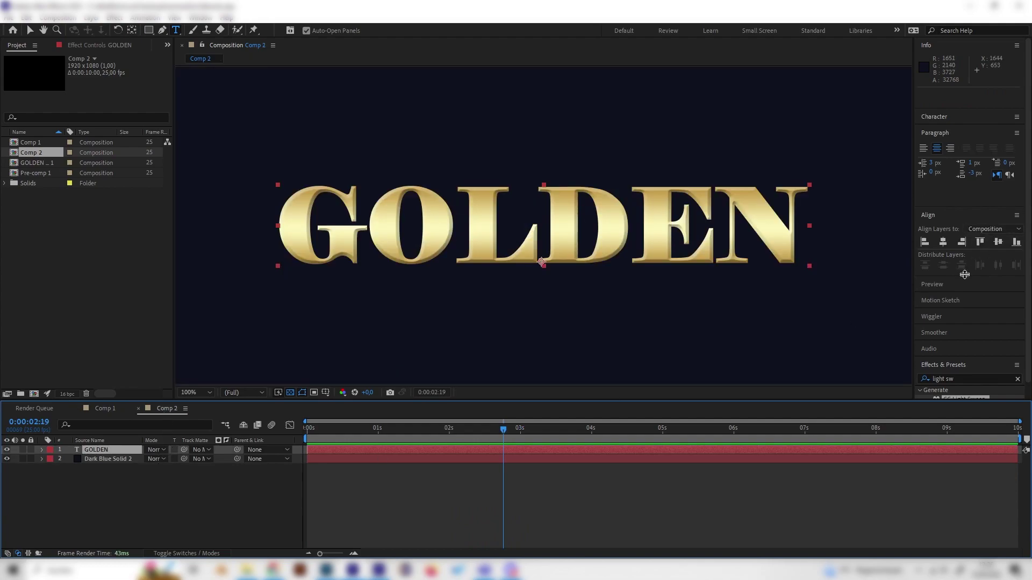
Search Effects & Presets for 'light swe' and apply CC Light Sweep to GOLDEN
left_click_drag(970, 375, 855, 380)
key("BackSpace")
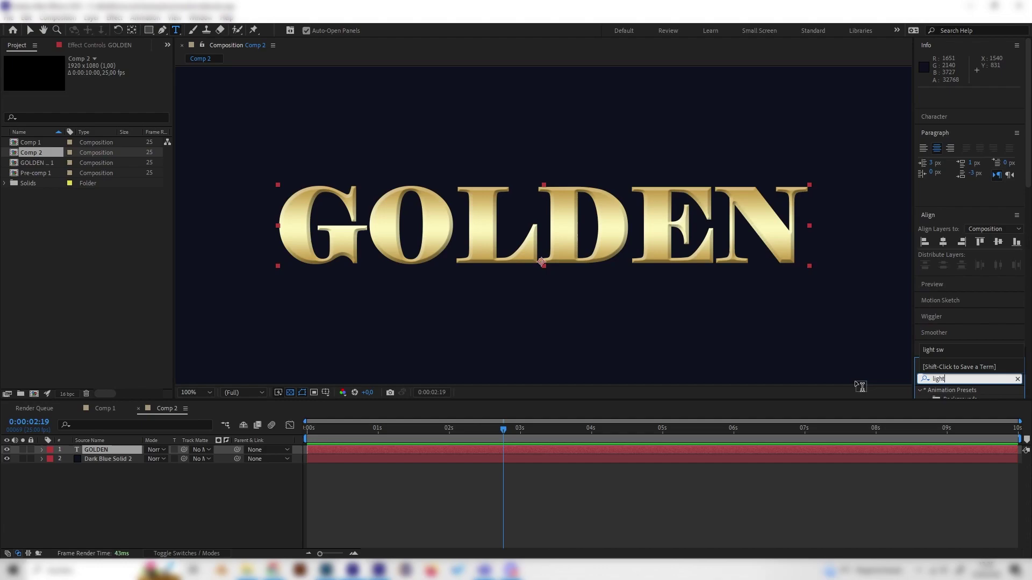
type("light s")
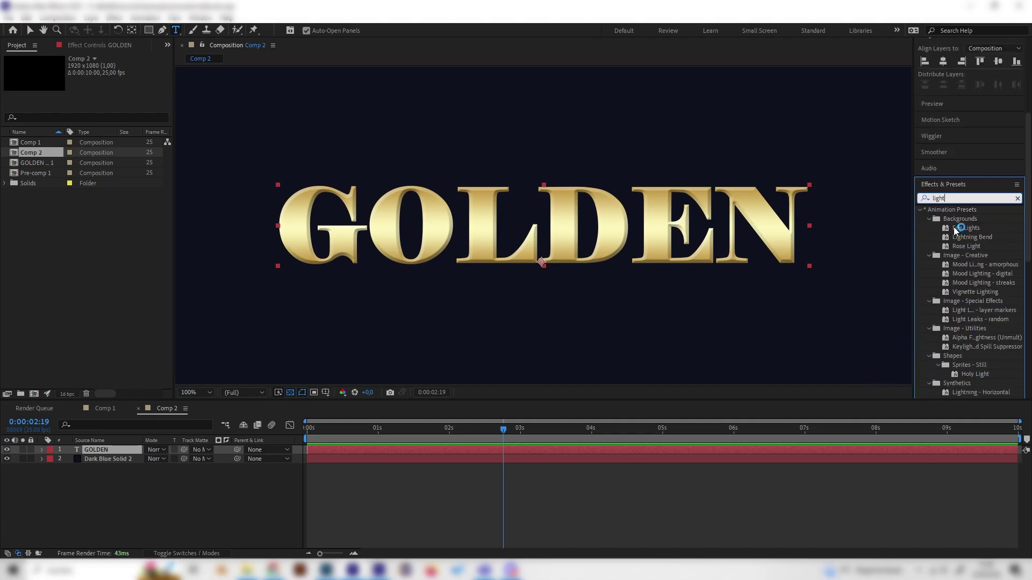
type("we")
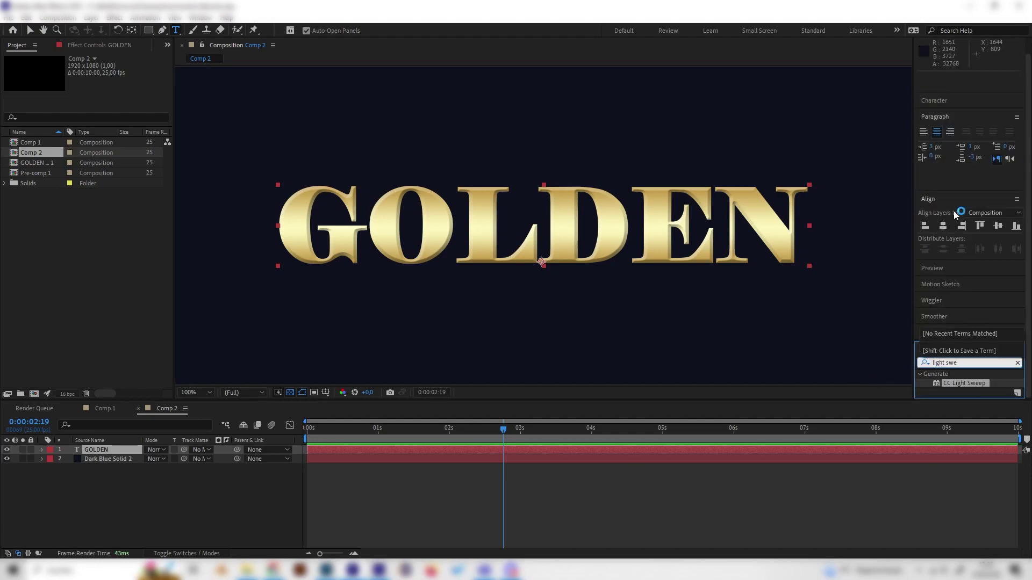
double_click(974, 382)
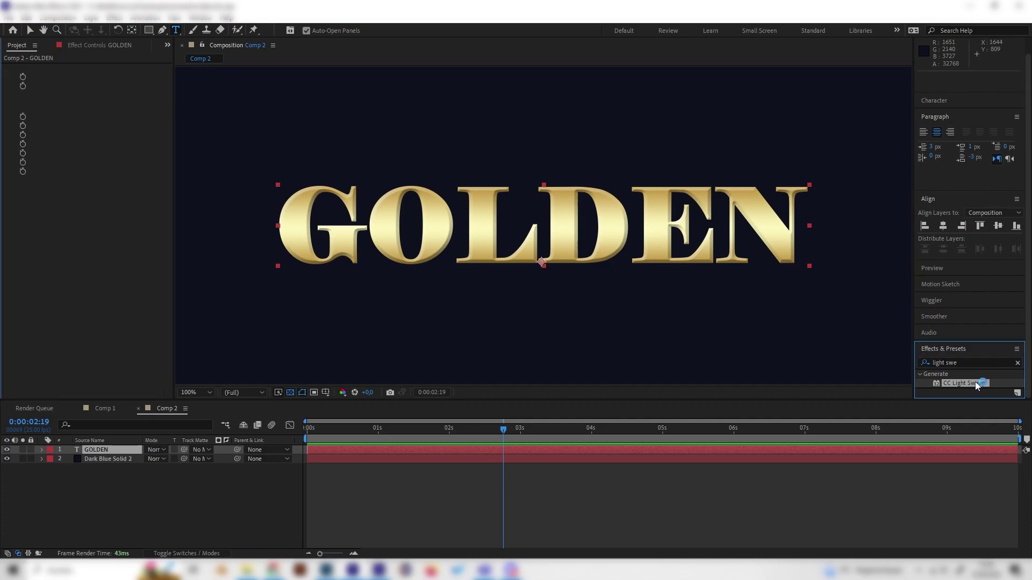
left_click(125, 452)
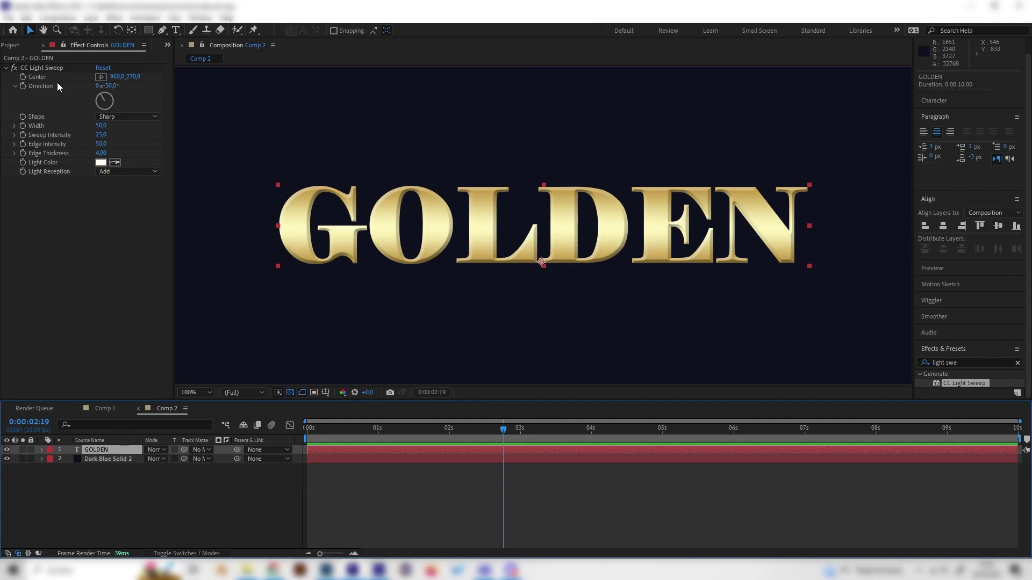
Delete CC Light Sweep, pre-compose GOLDEN into GOLDEN Comp 1, and show layer names
left_click(46, 68)
key("Delete")
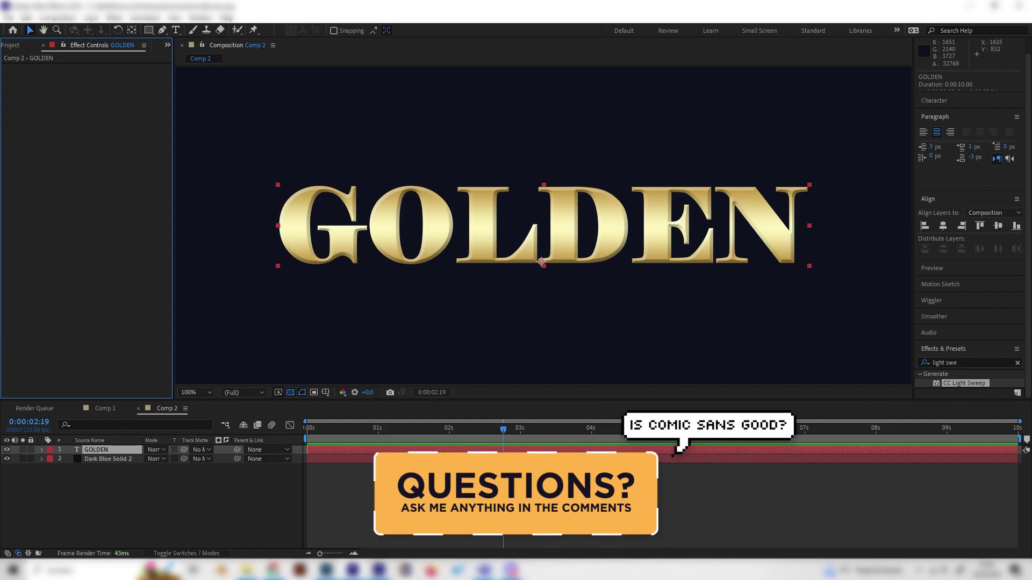
right_click(112, 451)
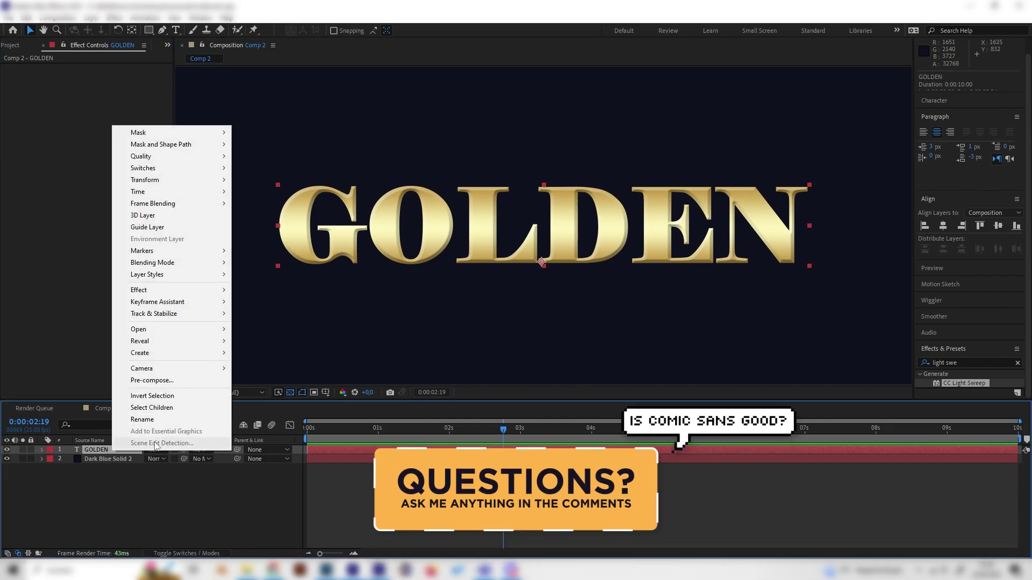
left_click(188, 380)
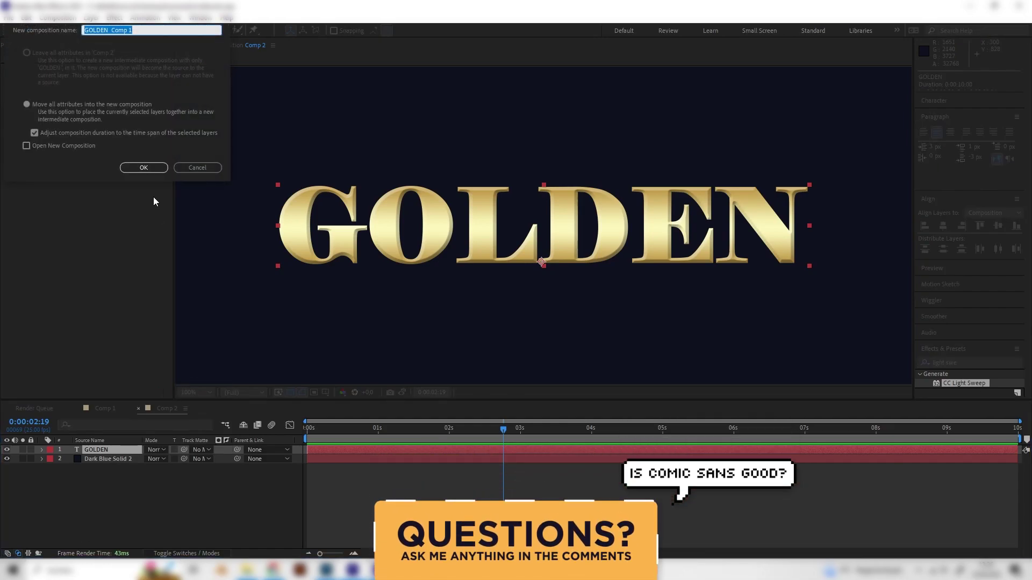
left_click(144, 167)
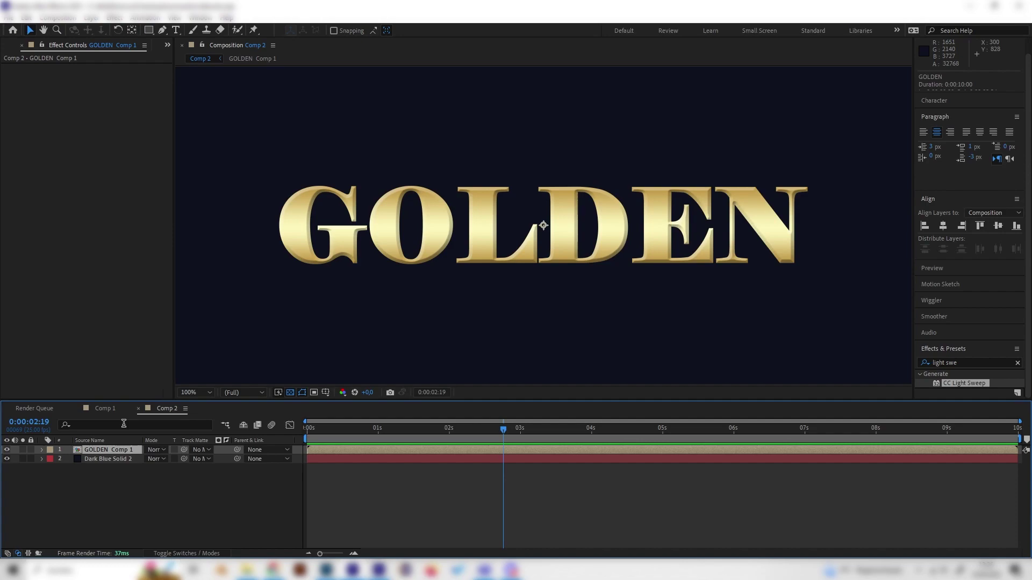
left_click(121, 466)
left_click(111, 441)
left_click(115, 450)
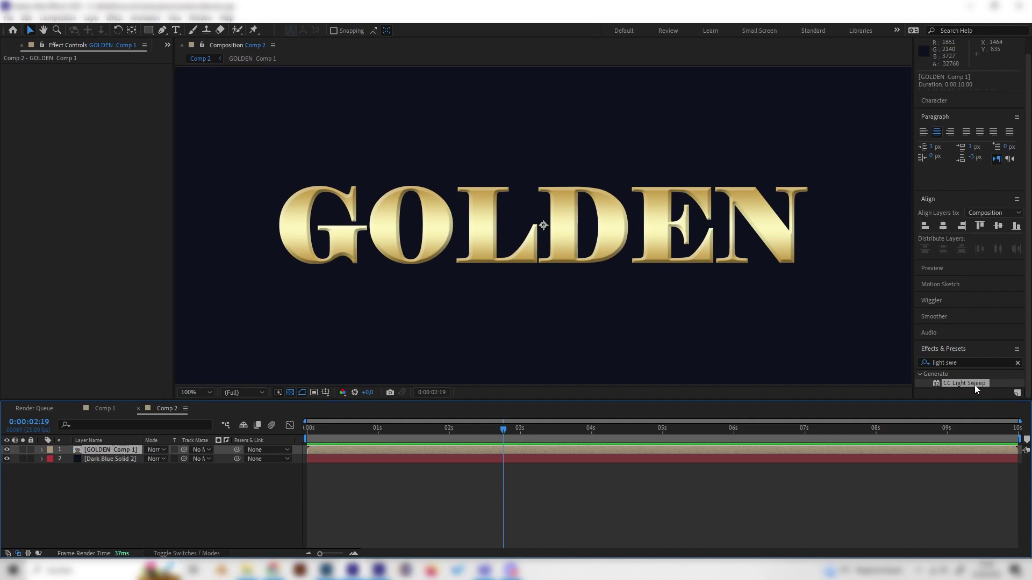
Apply CC Light Sweep to GOLDEN Comp 1 and place its centre left of the text at the start
left_click_drag(977, 389, 140, 452)
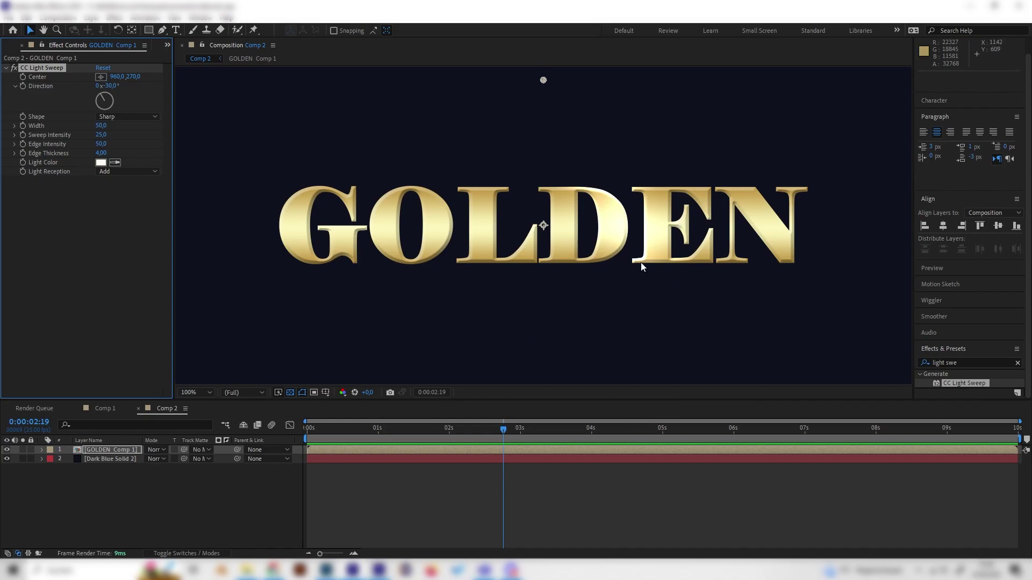
key("comma")
key("comma")
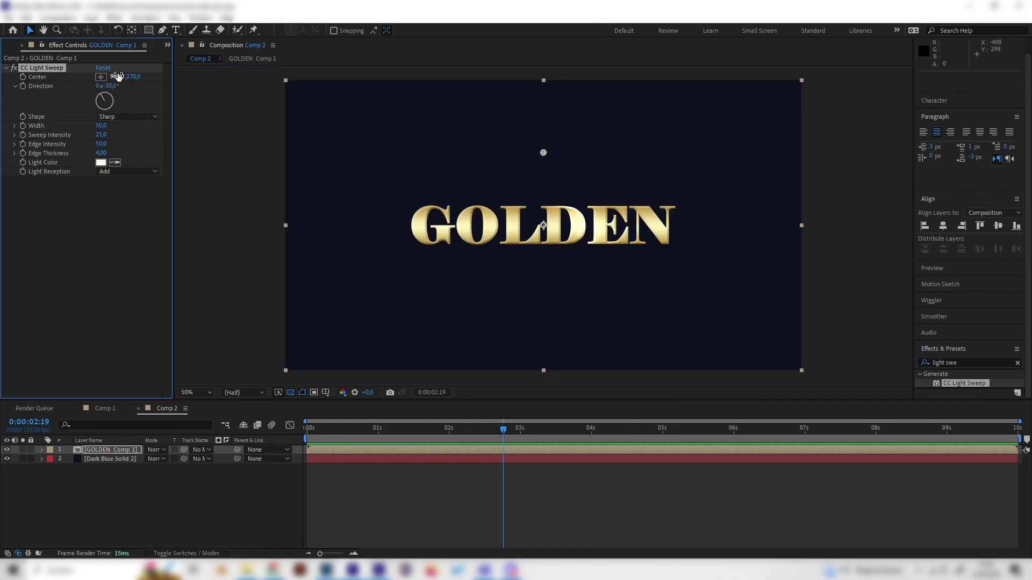
left_click_drag(118, 76, 131, 96)
left_click(404, 451)
key("Home")
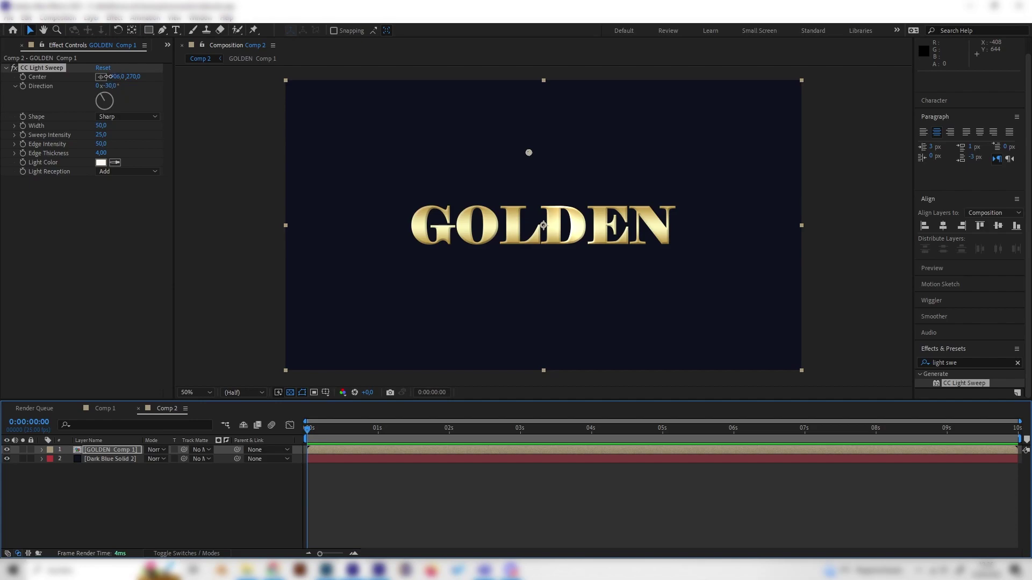
left_click_drag(105, 77, 22, 104)
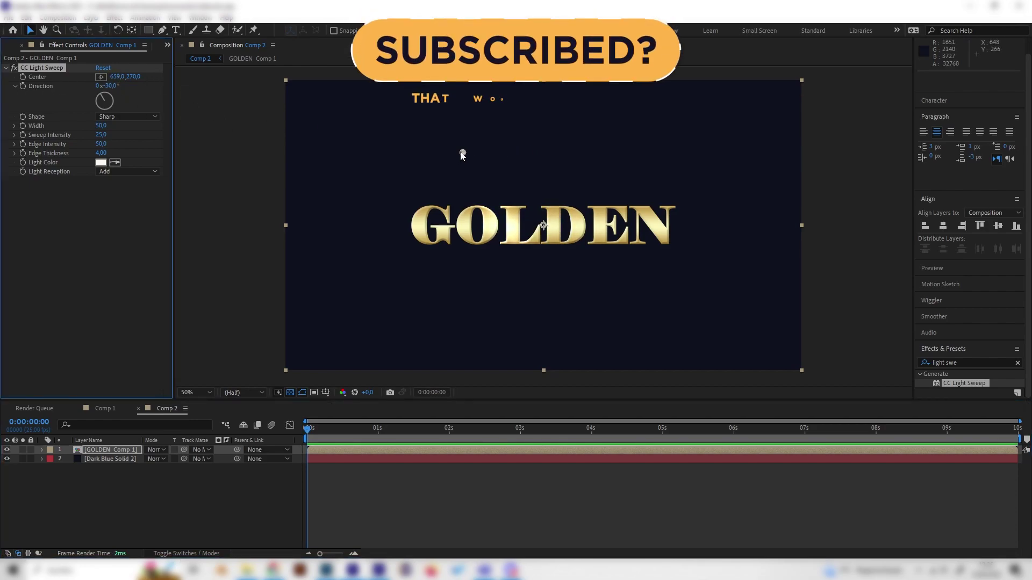
left_click_drag(462, 155, 336, 152)
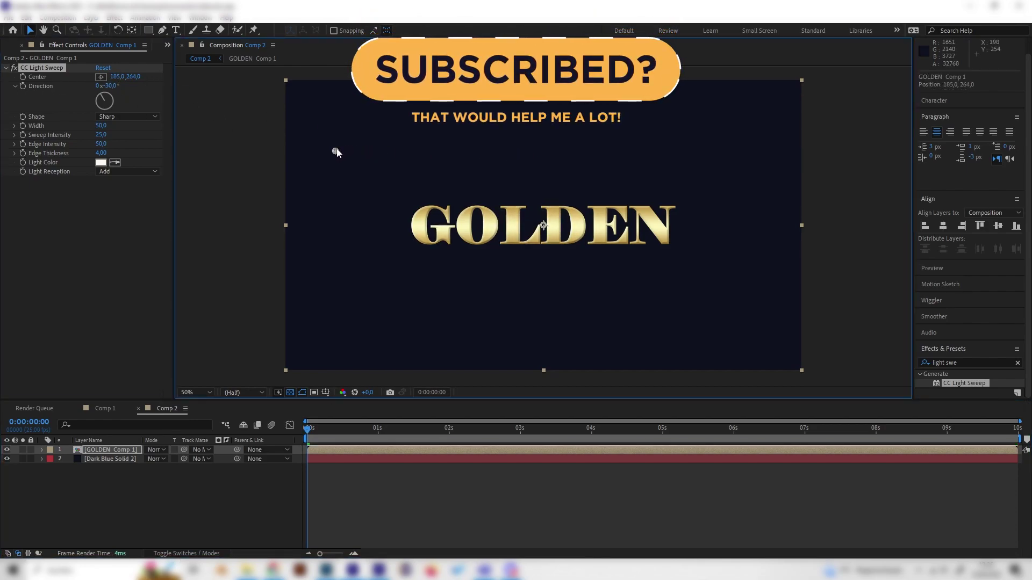
Keyframe the sweep Center travelling left to right across GOLDEN, then scrub to check the motion
left_click(20, 68)
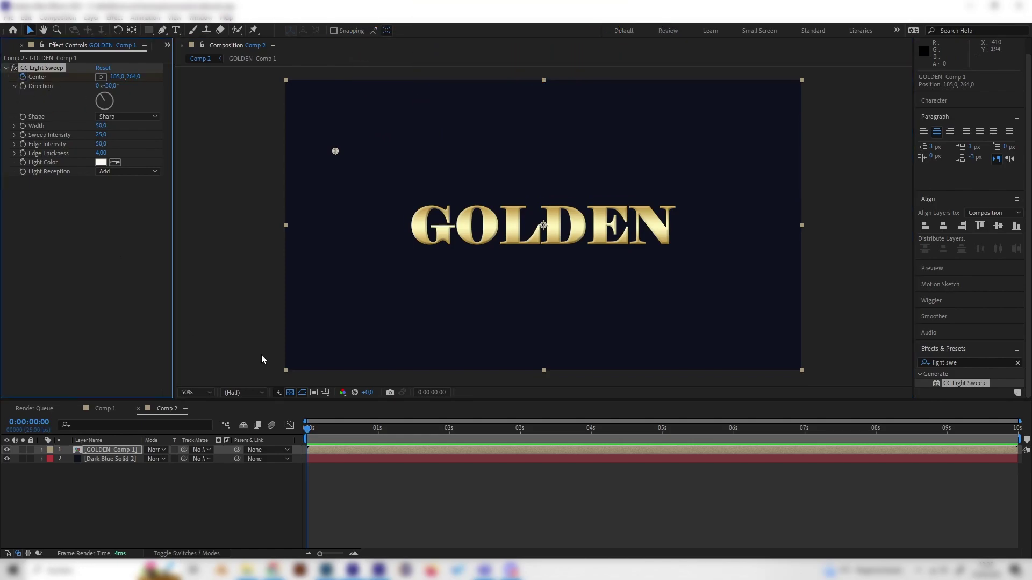
left_click_drag(462, 429, 505, 429)
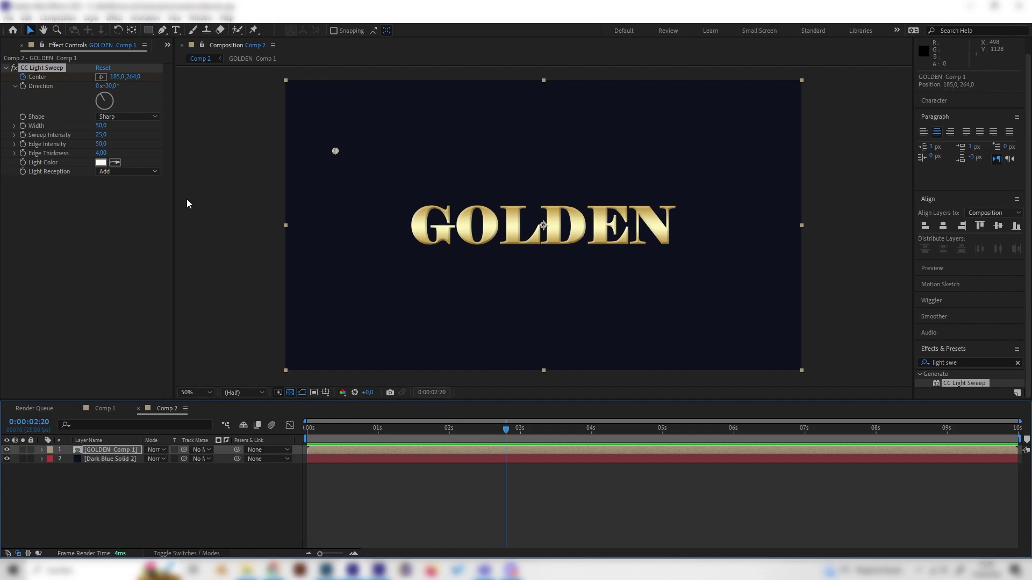
left_click_drag(336, 153, 700, 180)
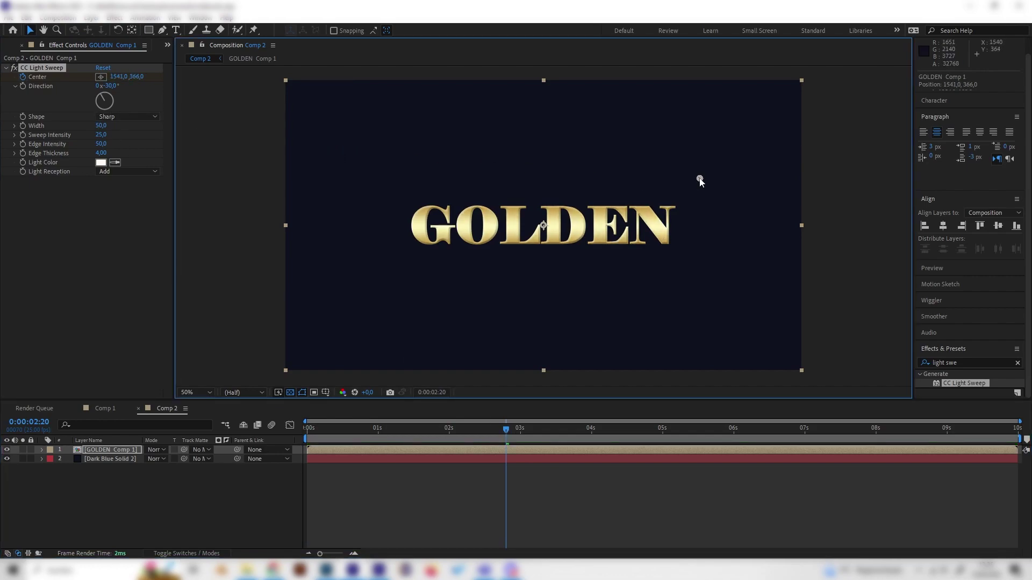
left_click_drag(758, 429, 762, 428)
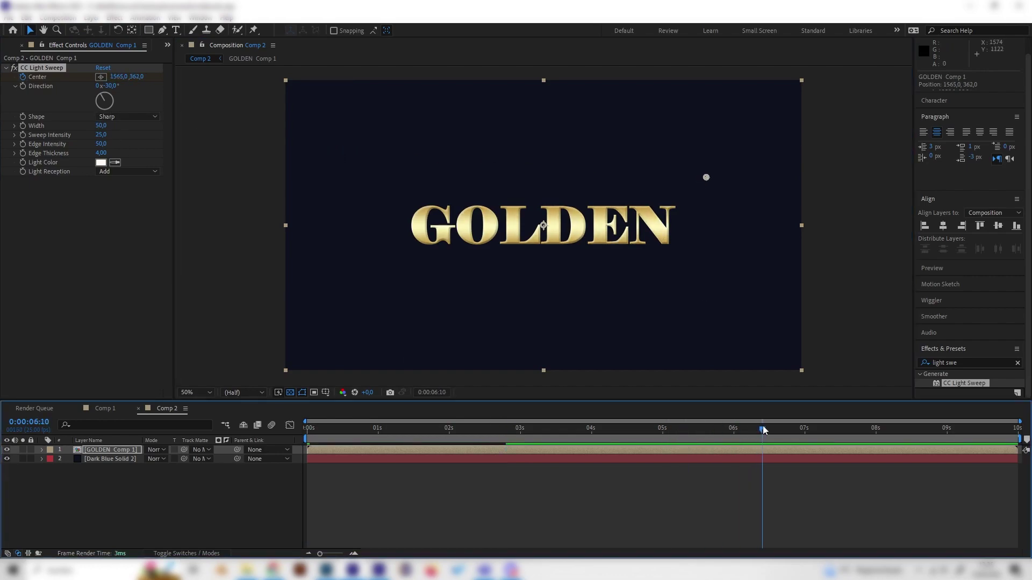
left_click_drag(707, 179, 361, 176)
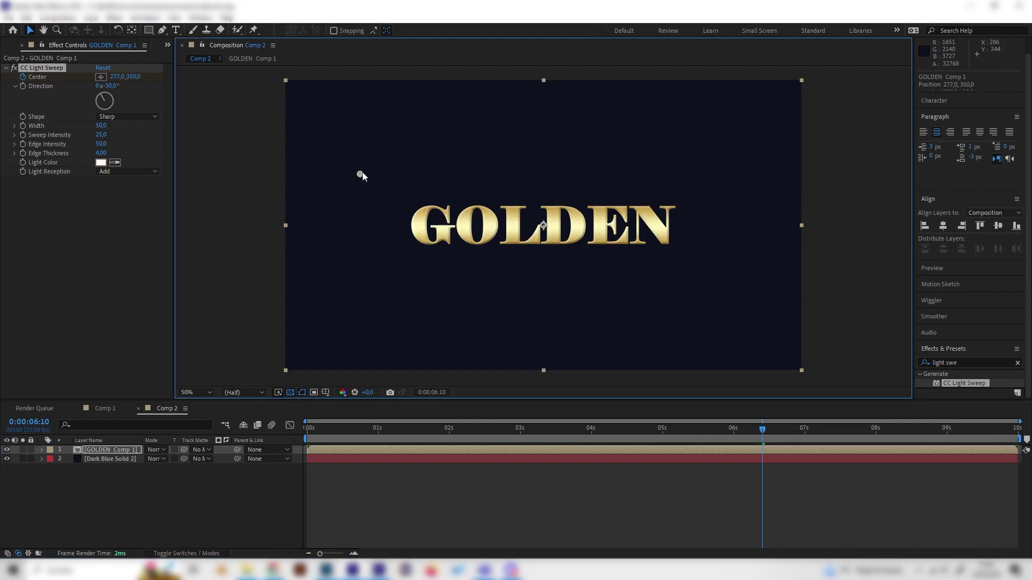
key("End")
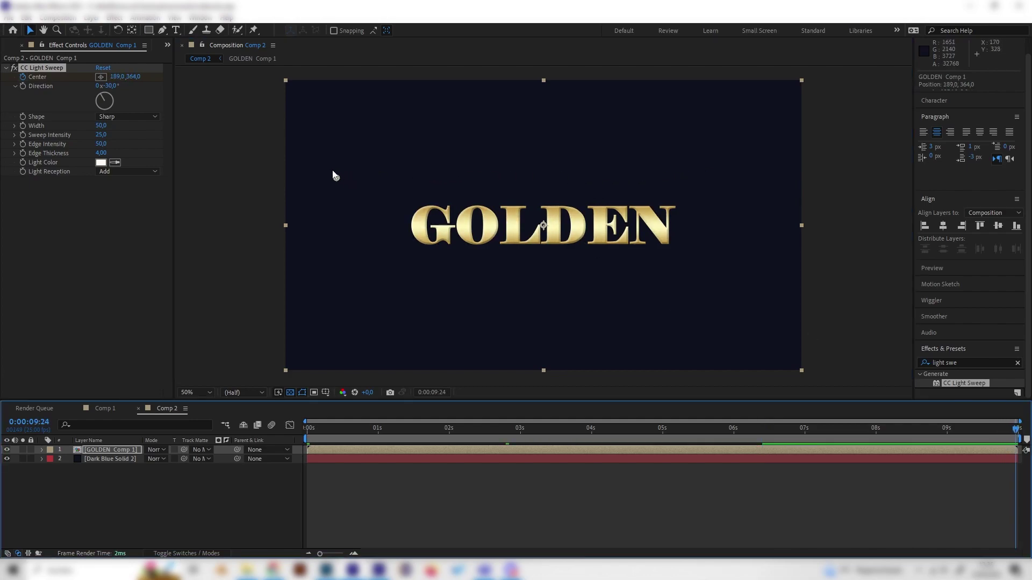
left_click_drag(359, 181, 700, 184)
left_click(481, 435)
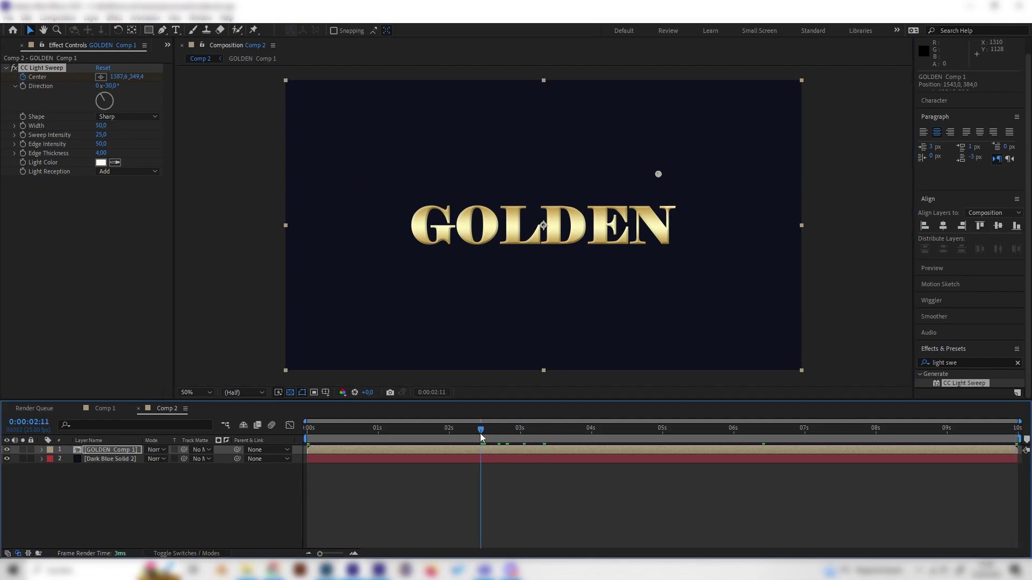
left_click_drag(482, 437, 406, 433)
key("slash")
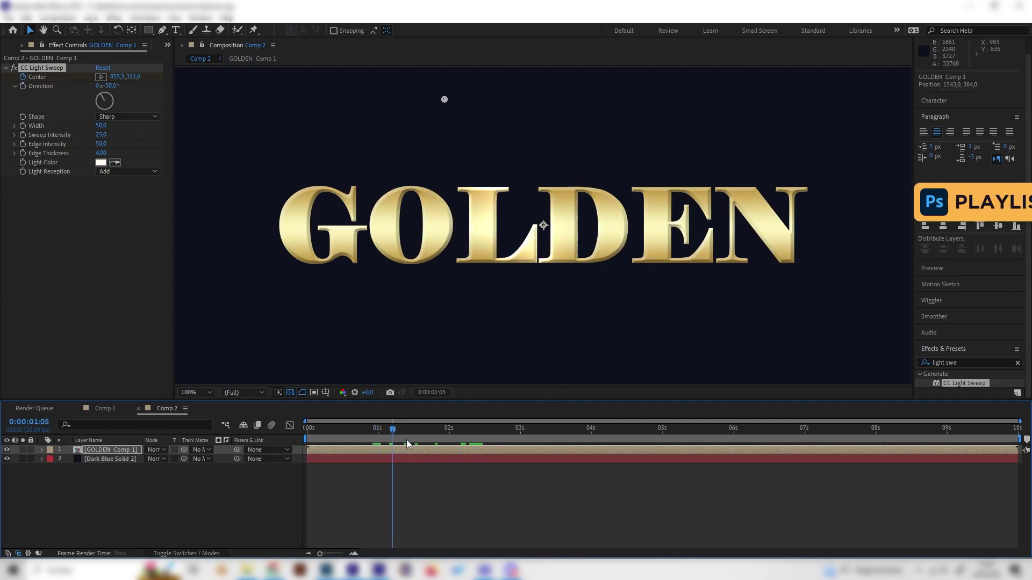
Set CC Light Sweep to Width 100, Sweep Intensity 40 and Edge Thickness 0.20
left_click(101, 127)
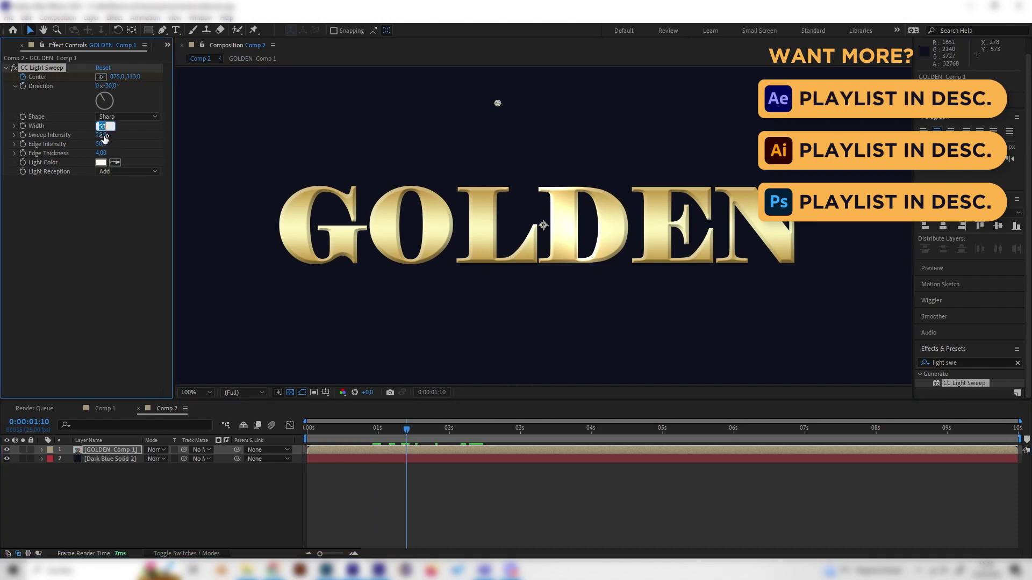
type("100")
key("Return")
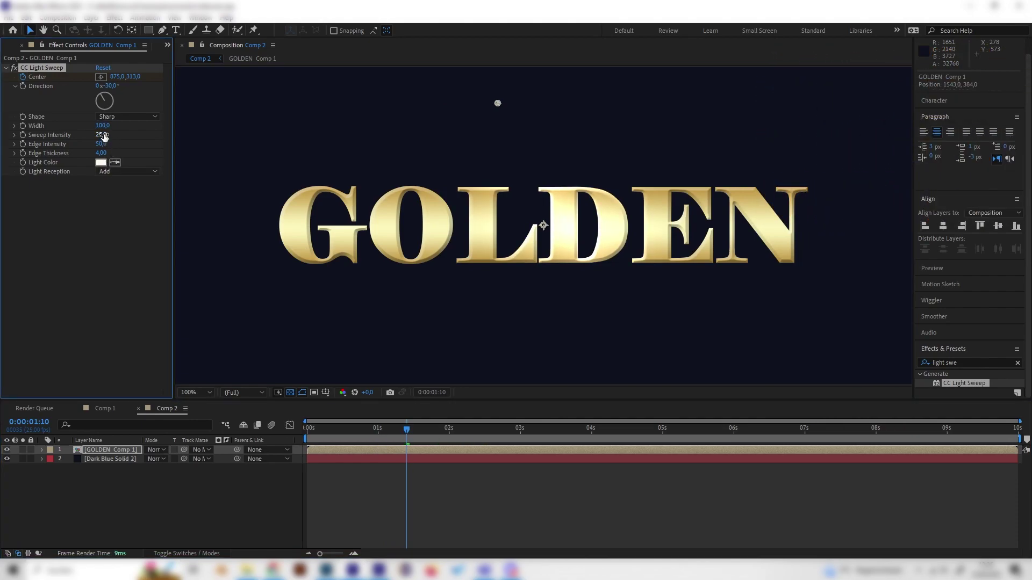
left_click(103, 135)
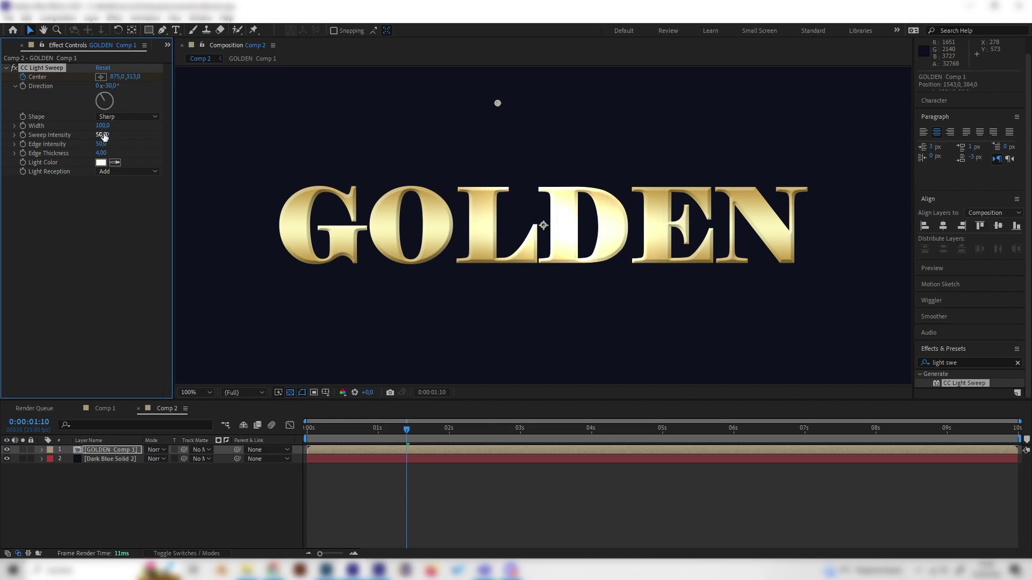
left_click(101, 135)
key("Return")
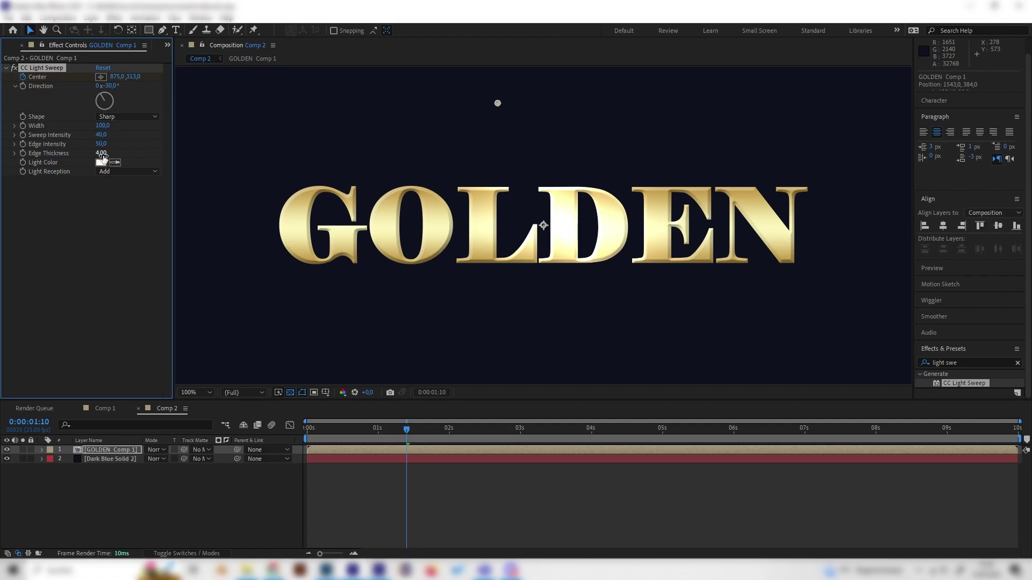
left_click_drag(101, 152, 137, 151)
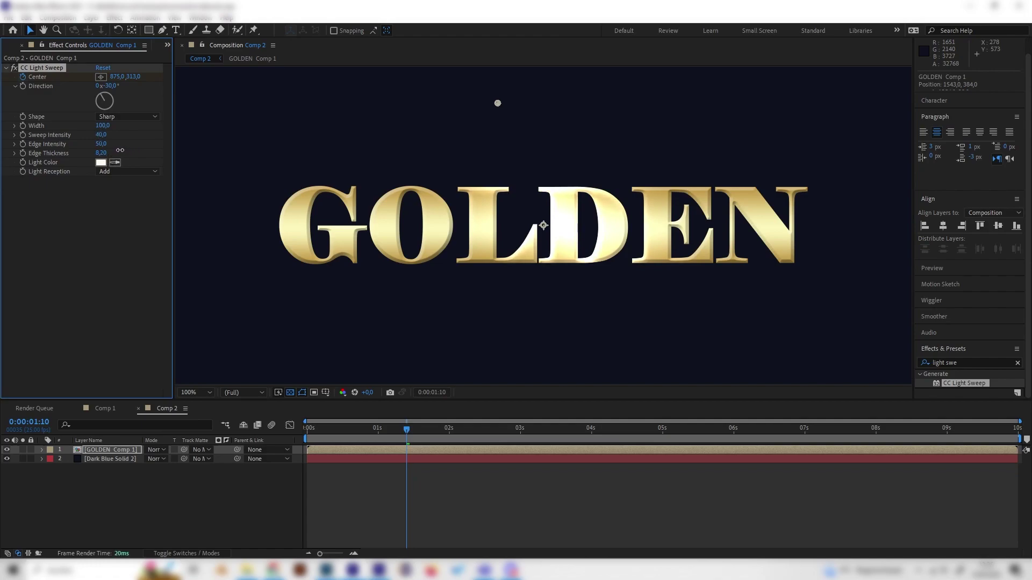
key("Home")
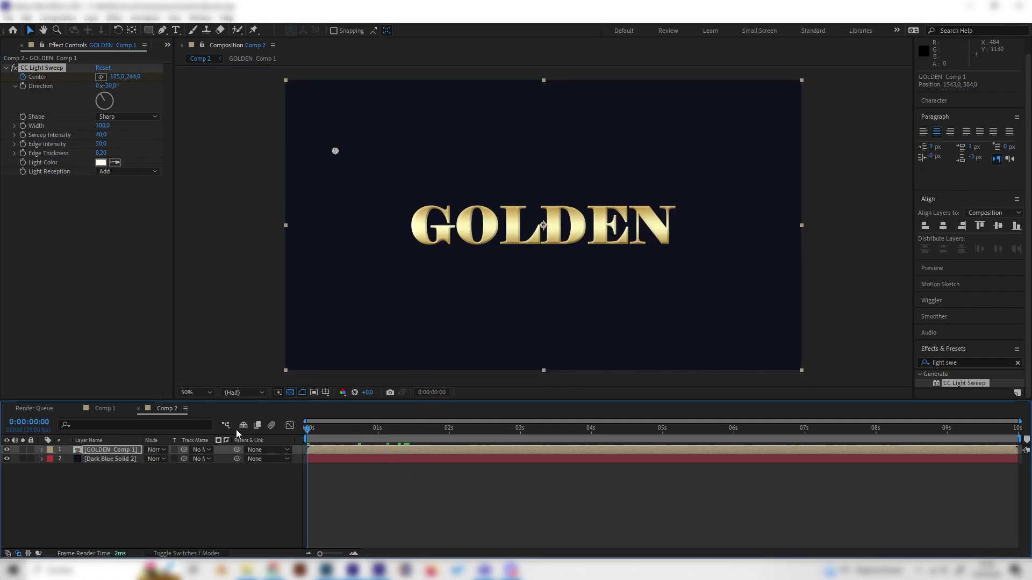
key("space")
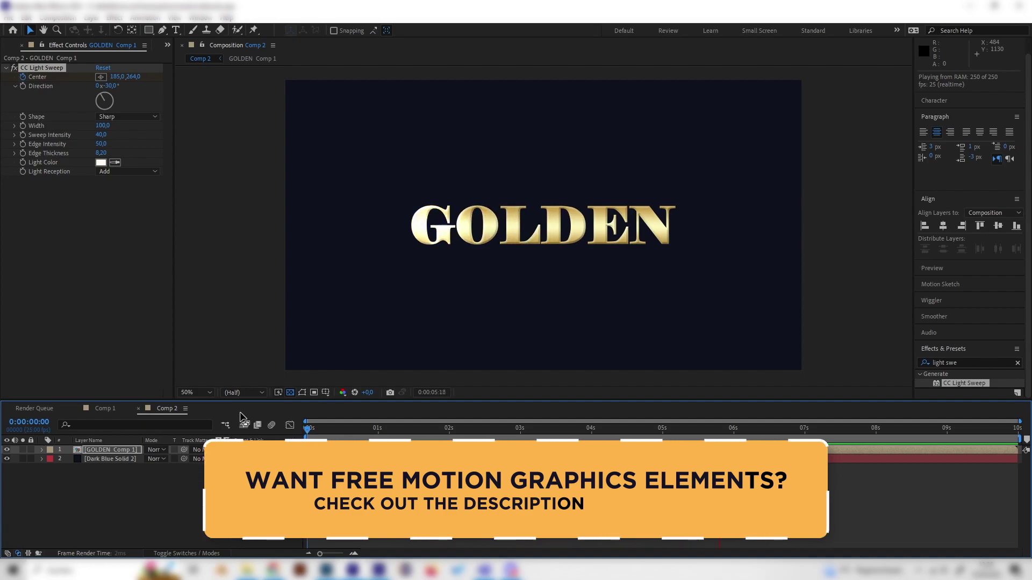
key("space")
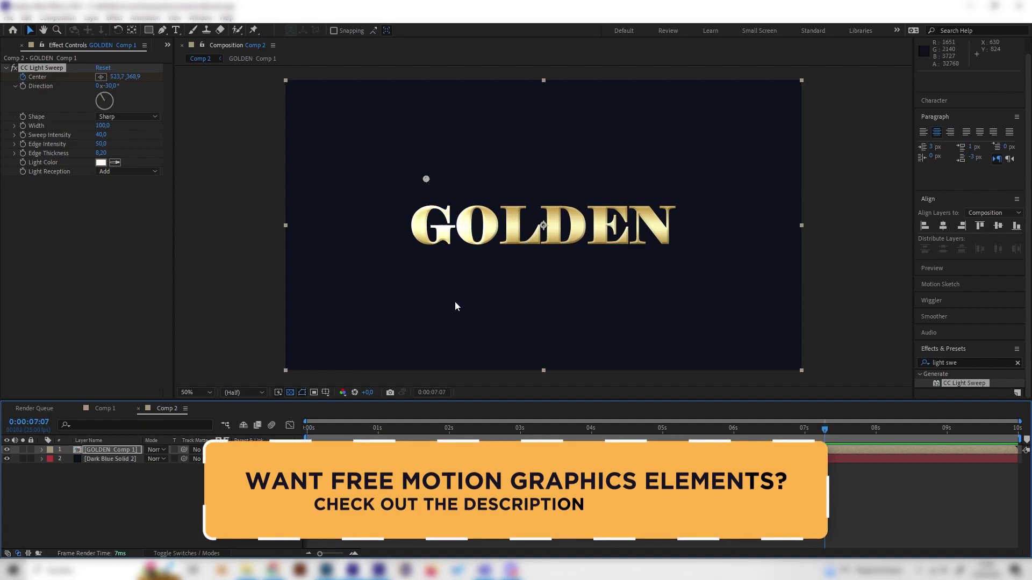
left_click(117, 410)
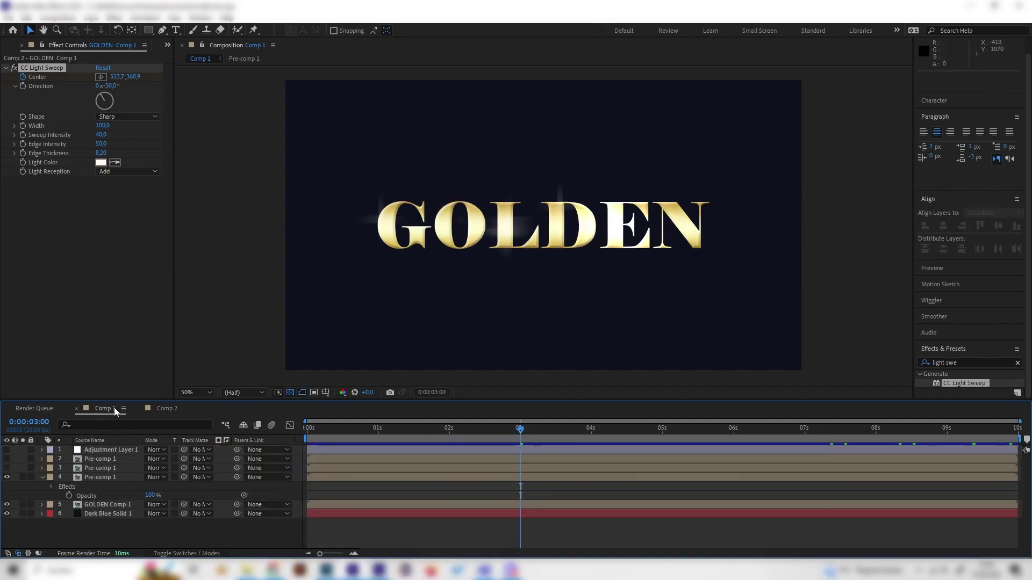
key("/")
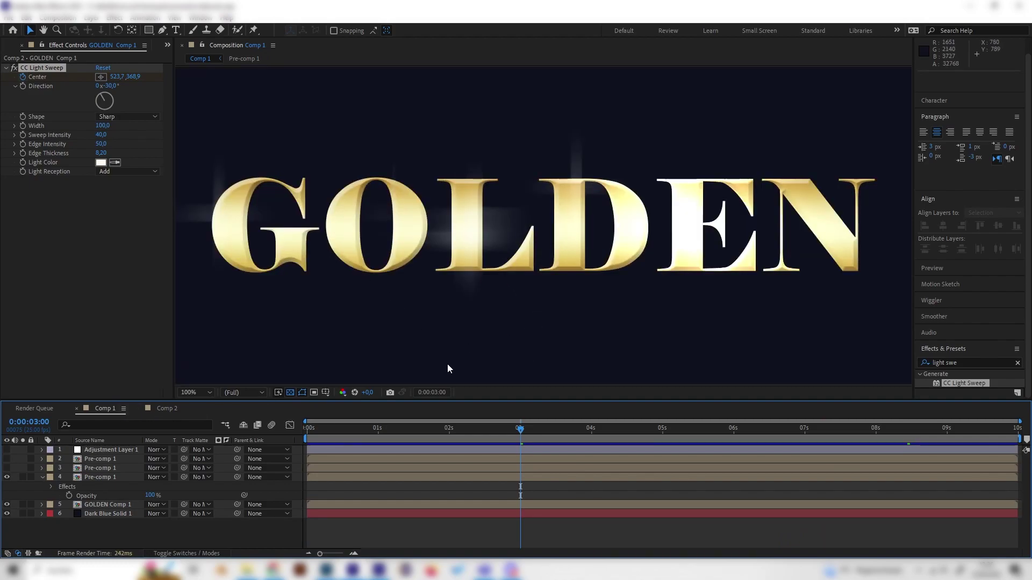
left_click(420, 440)
left_click_drag(397, 429, 648, 429)
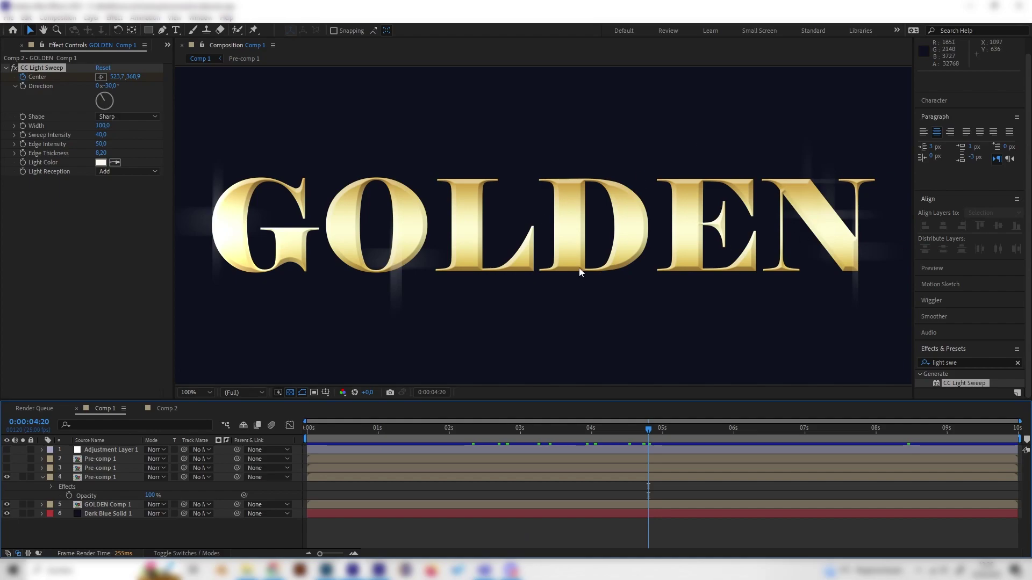
left_click(167, 409)
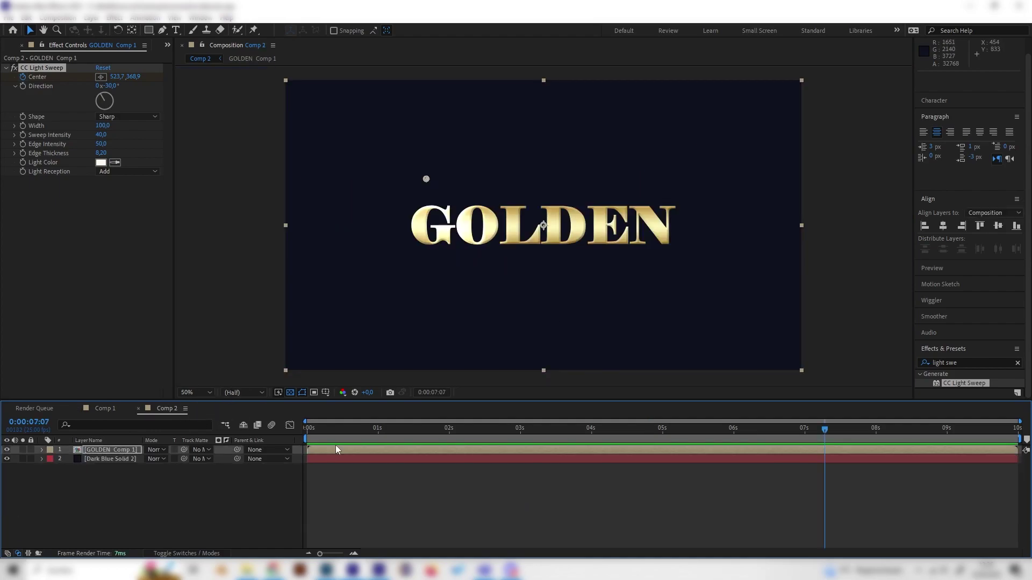
Add a new solid layer, Dark Blue Solid 3, above the GOLDEN Comp 1 layer
left_click(147, 488)
left_click(120, 450)
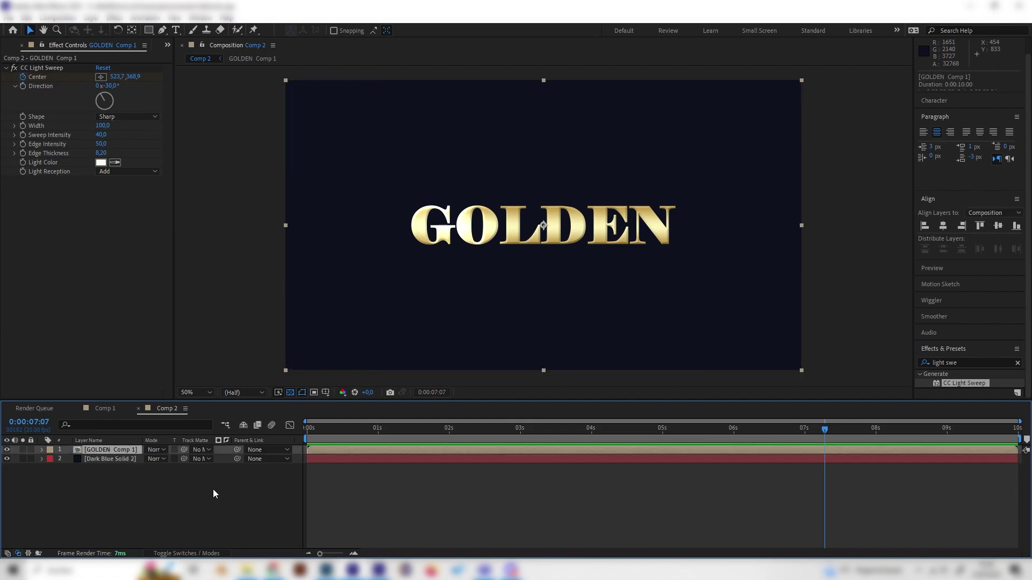
right_click(185, 503)
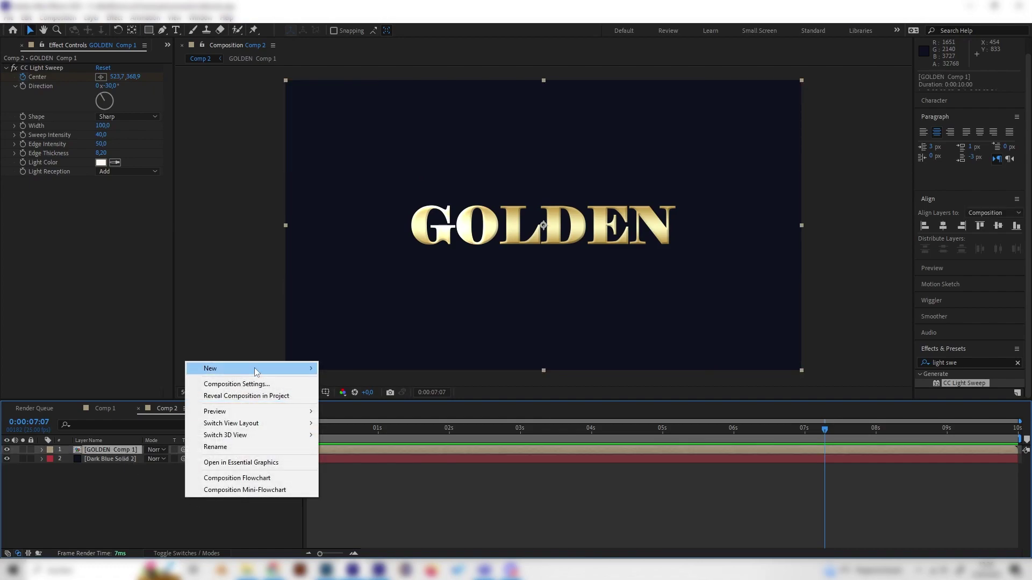
mouse_move(215, 366)
left_click(365, 396)
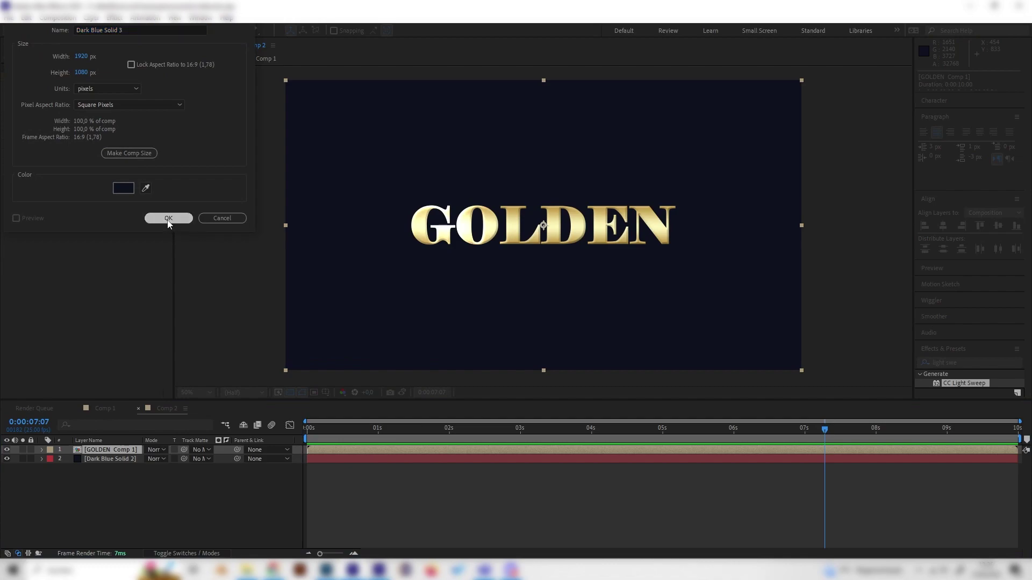
left_click(167, 218)
Apply Fractal Noise to the new solid by searching effects for 'fracta'
left_click(975, 363)
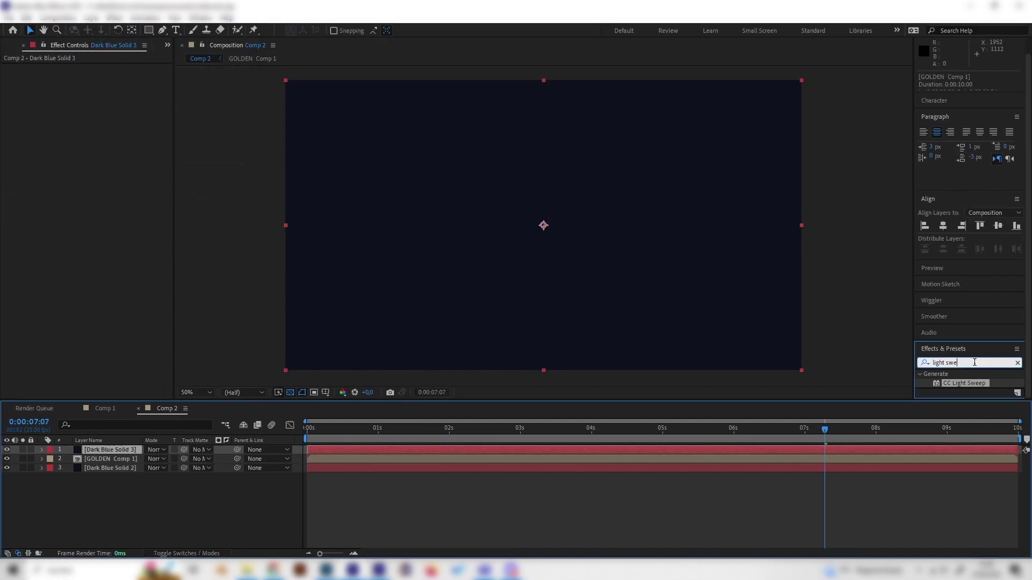
type("fracta")
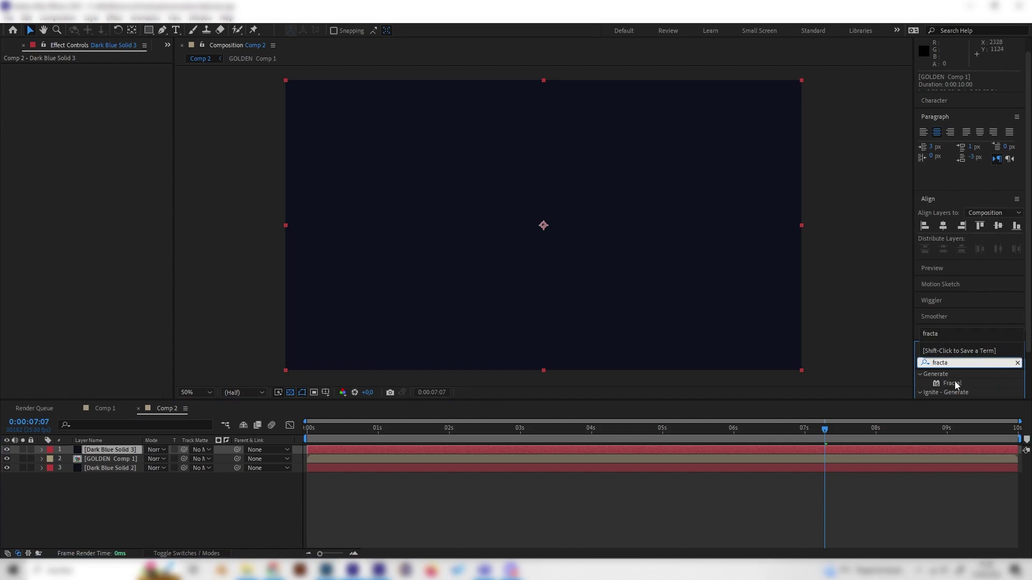
scroll(956, 383, "down", 2)
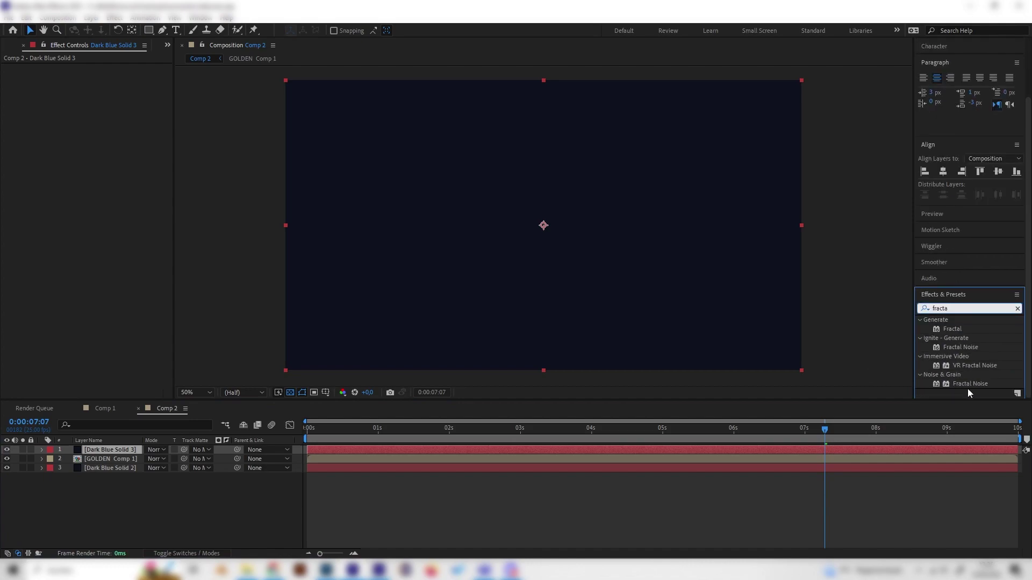
double_click(965, 385)
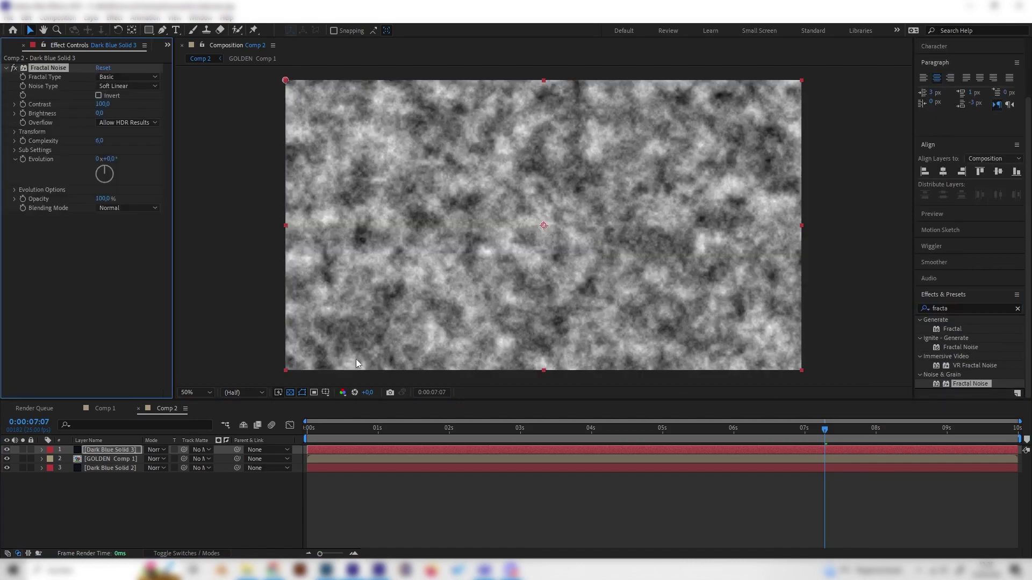
left_click(359, 440)
key("Home")
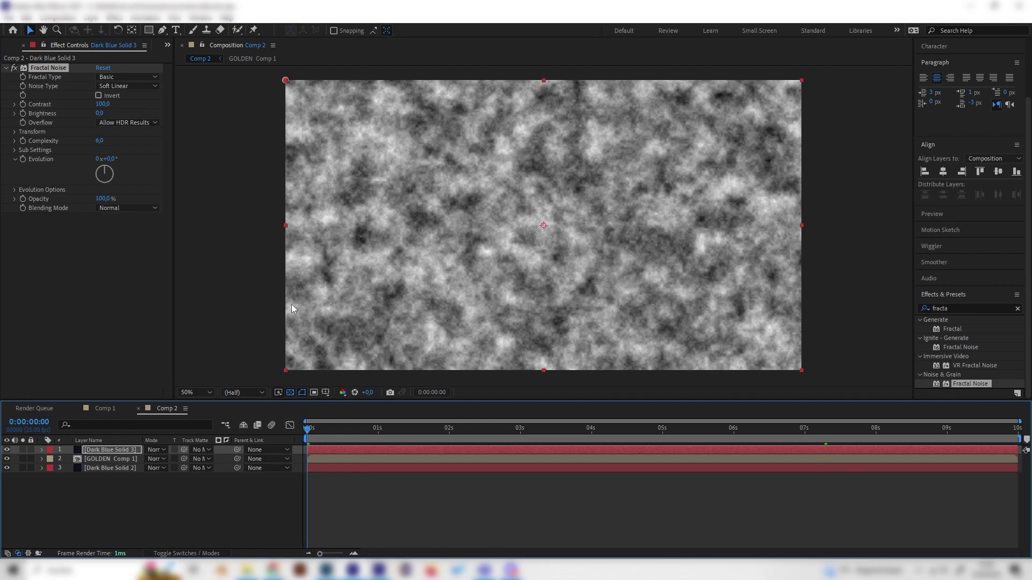
Set Fractal Noise Contrast 1227, Complexity 2 and Brightness -406 to leave sparse white specks
left_click_drag(103, 108, 636, 143)
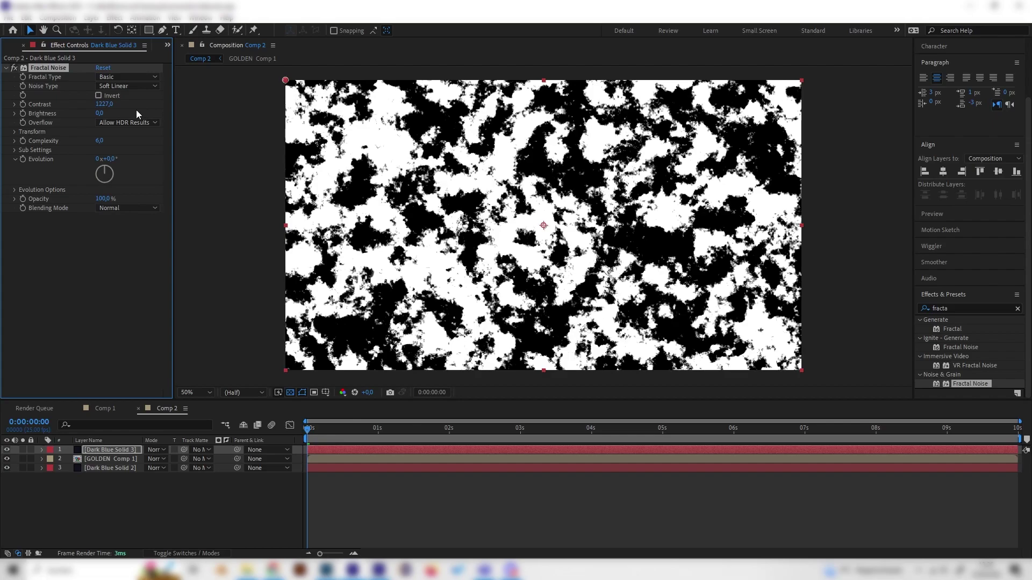
left_click(99, 143)
type("2")
left_click(113, 325)
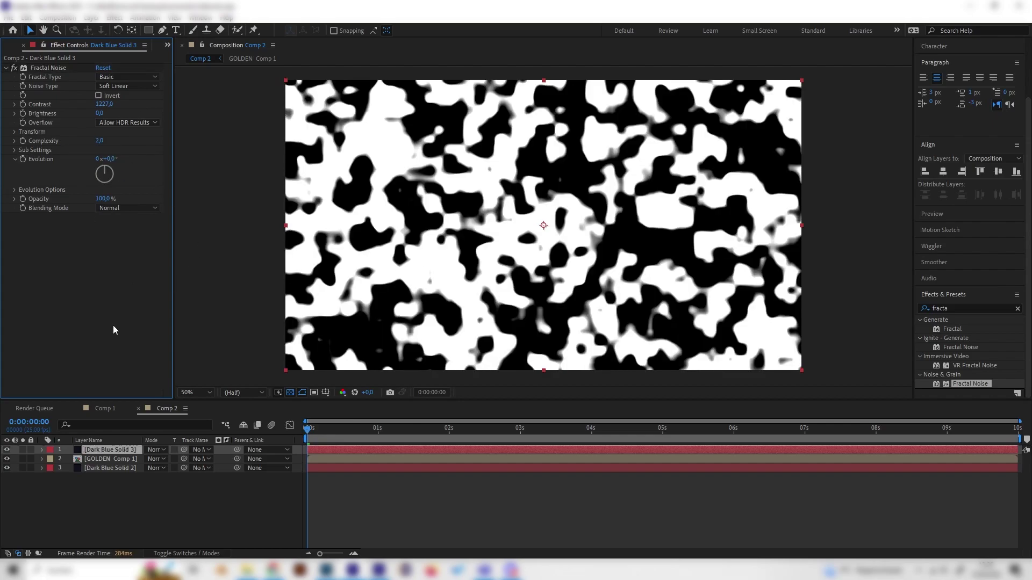
left_click_drag(101, 114, 3, 122)
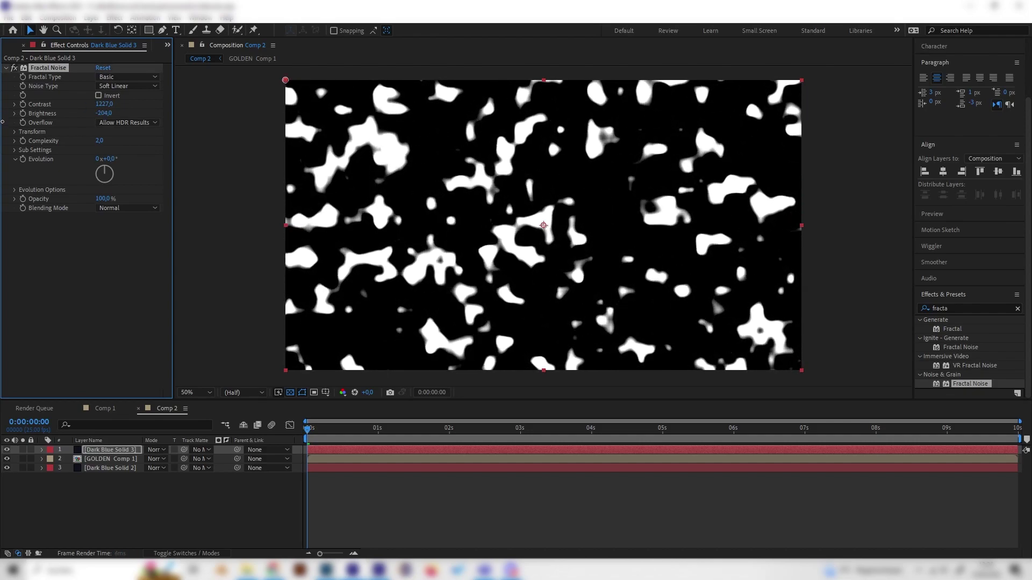
left_click_drag(110, 112, 10, 119)
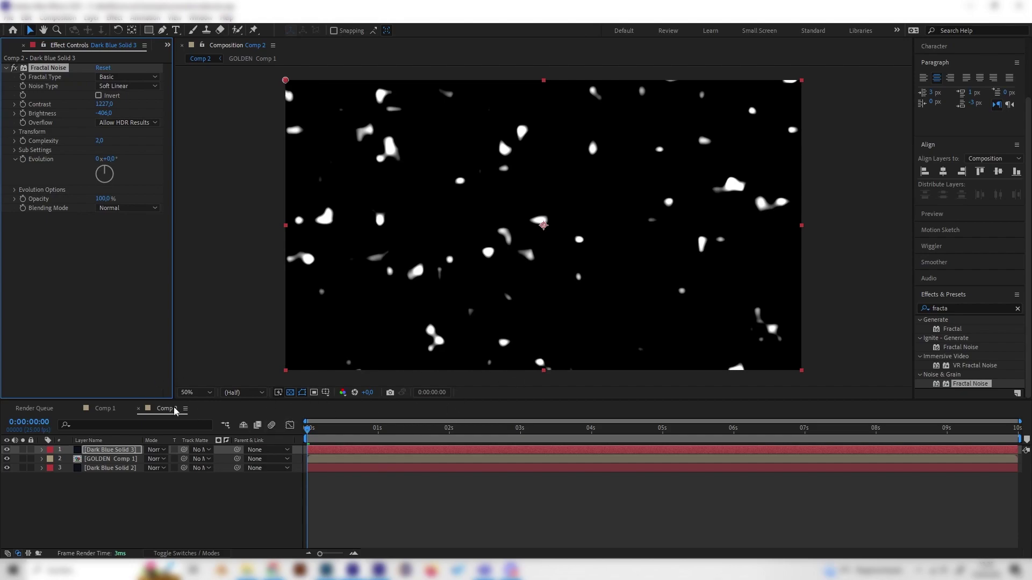
Keyframe Fractal Noise Evolution at 0s, spin it several turns at the end, and preview
left_click_drag(329, 440, 107, 435)
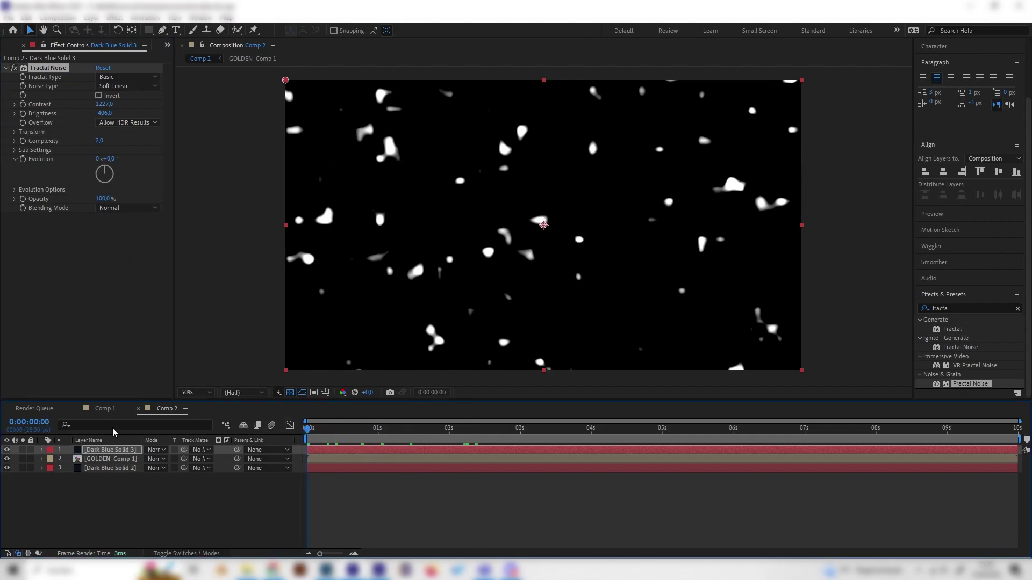
left_click(23, 162)
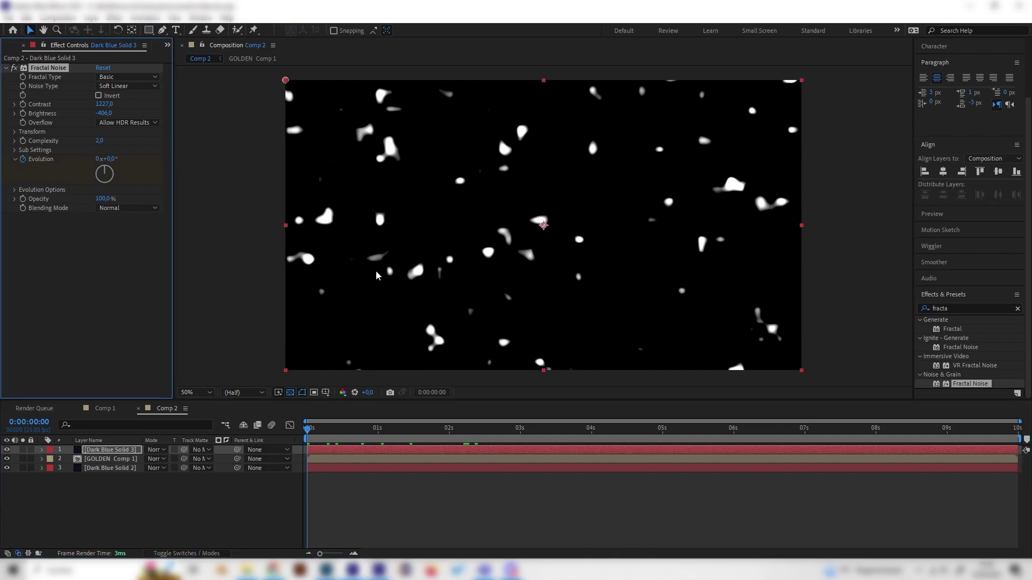
left_click_drag(992, 429, 1015, 429)
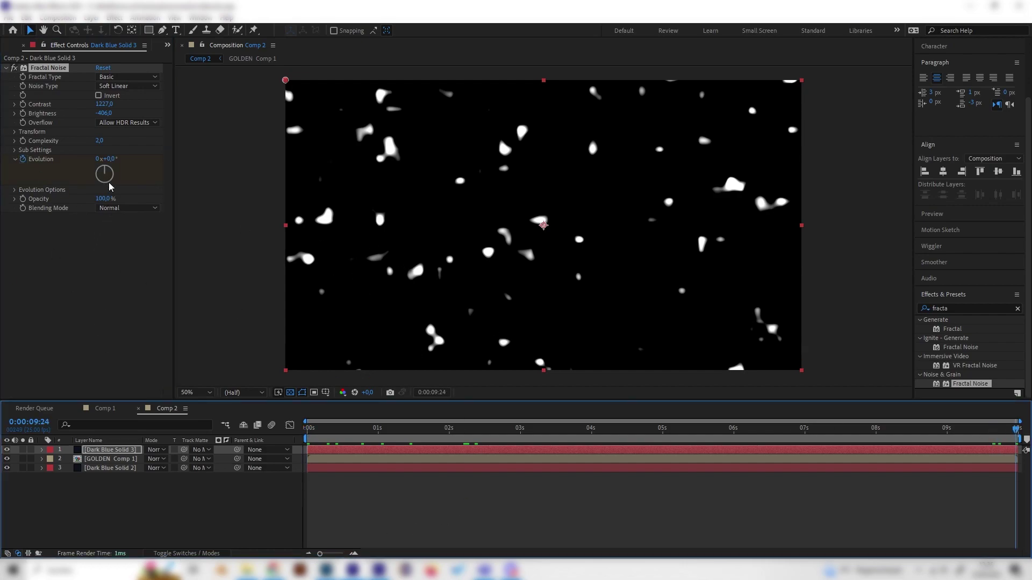
left_click_drag(110, 186, 149, 184)
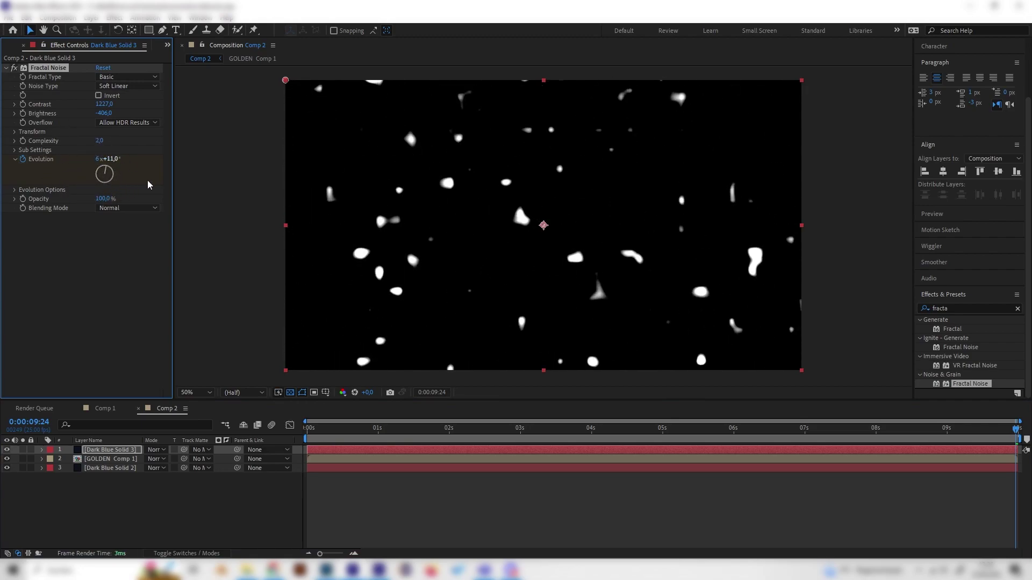
left_click_drag(607, 439, 423, 447)
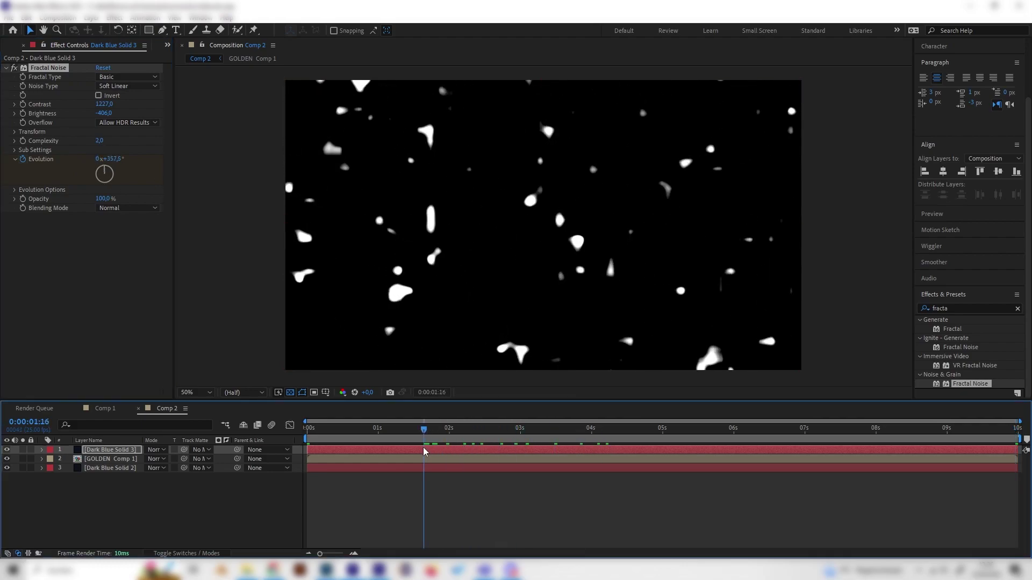
key("space")
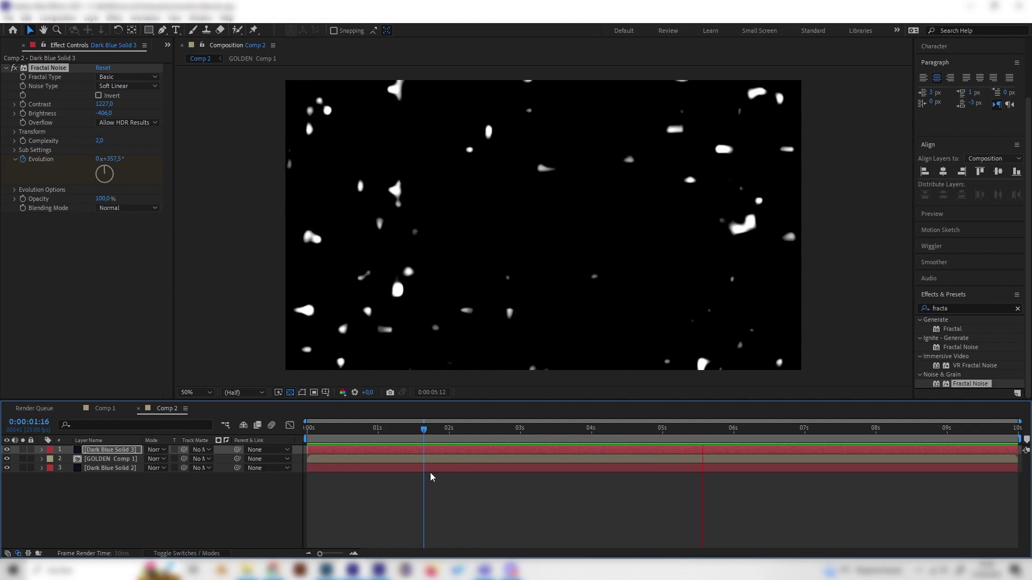
key("space")
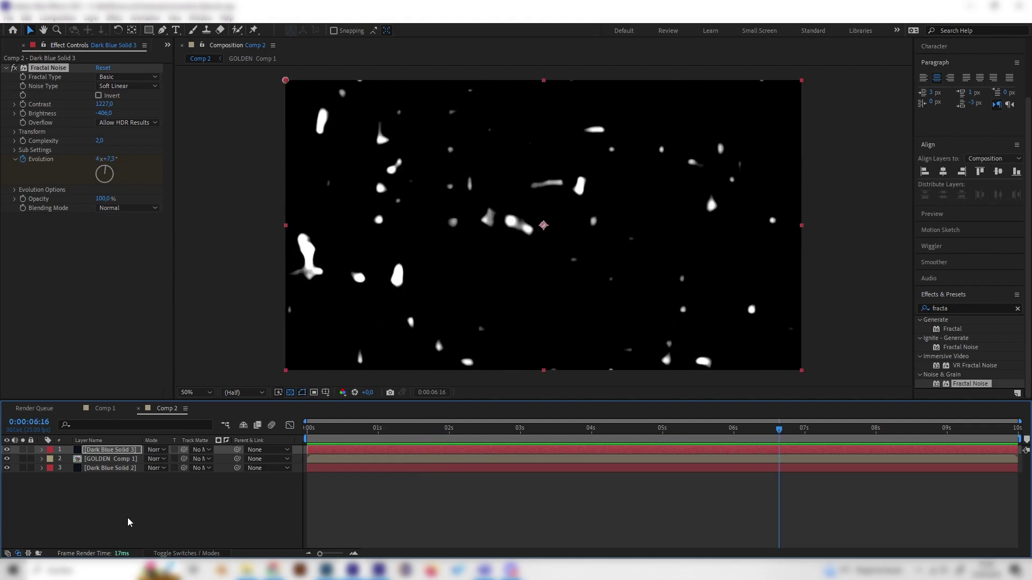
left_click(128, 523)
left_click(112, 460)
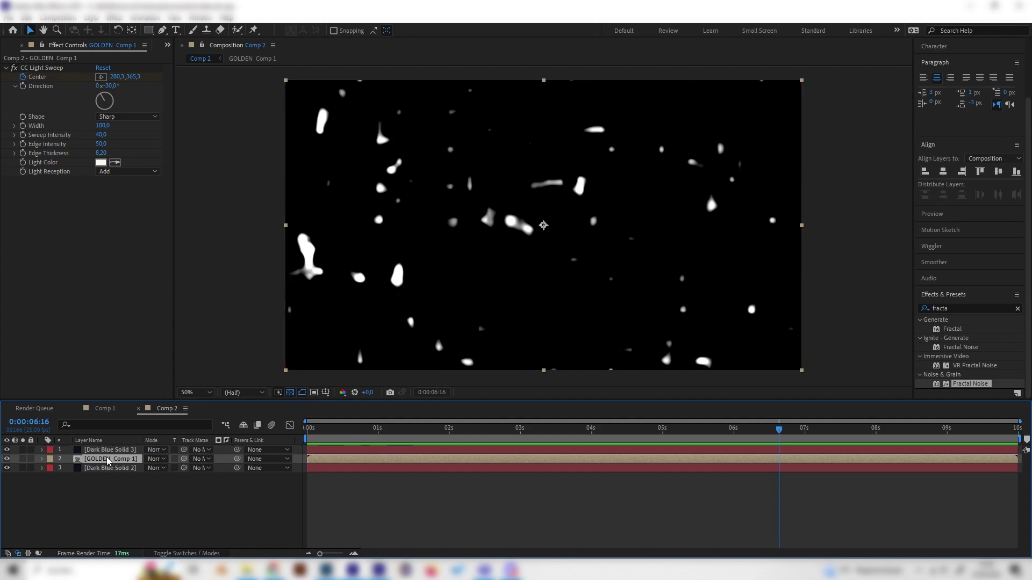
Duplicate GOLDEN Comp 1 and set Dark Blue Solid 3's Track Matte to 2. GOLDEN Comp 1
key("ctrl+d")
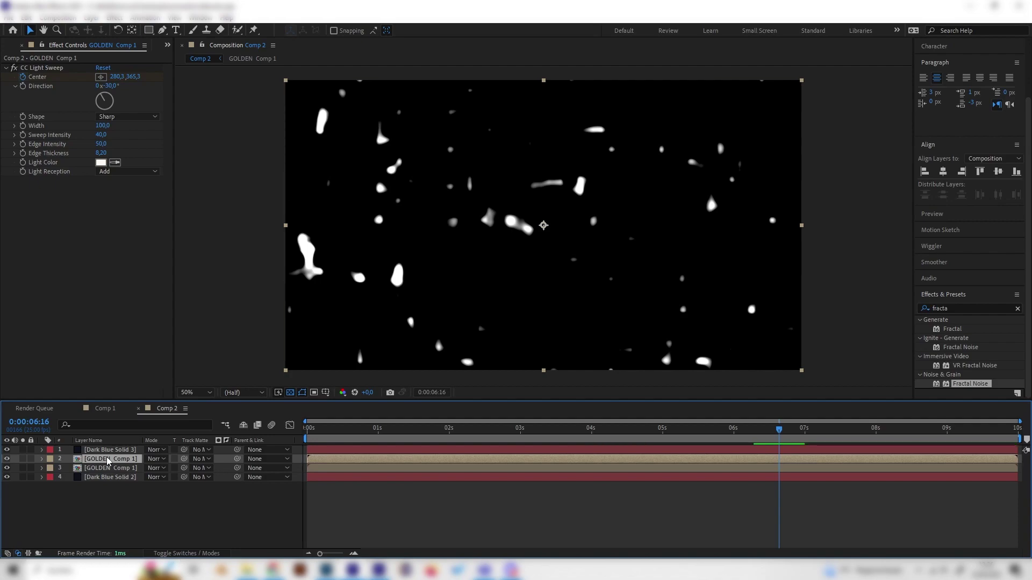
left_click(130, 451)
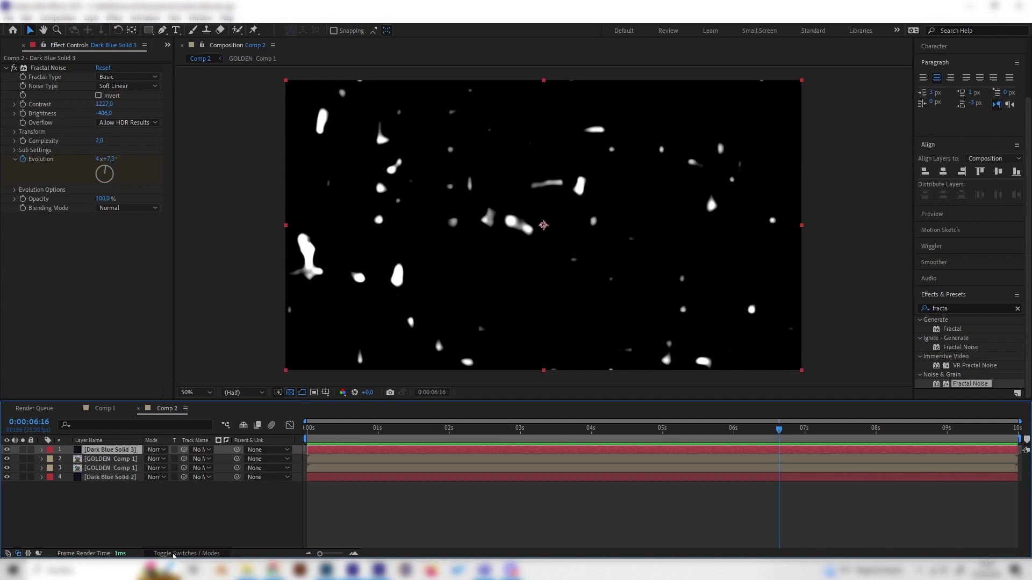
left_click(174, 553)
left_click(172, 554)
left_click(202, 450)
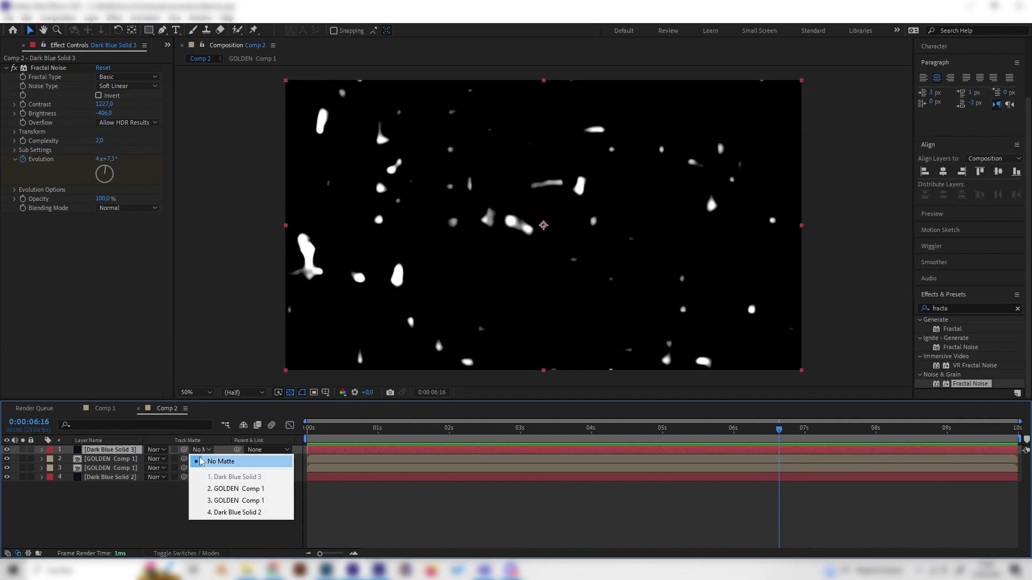
left_click(129, 513)
left_click(209, 450)
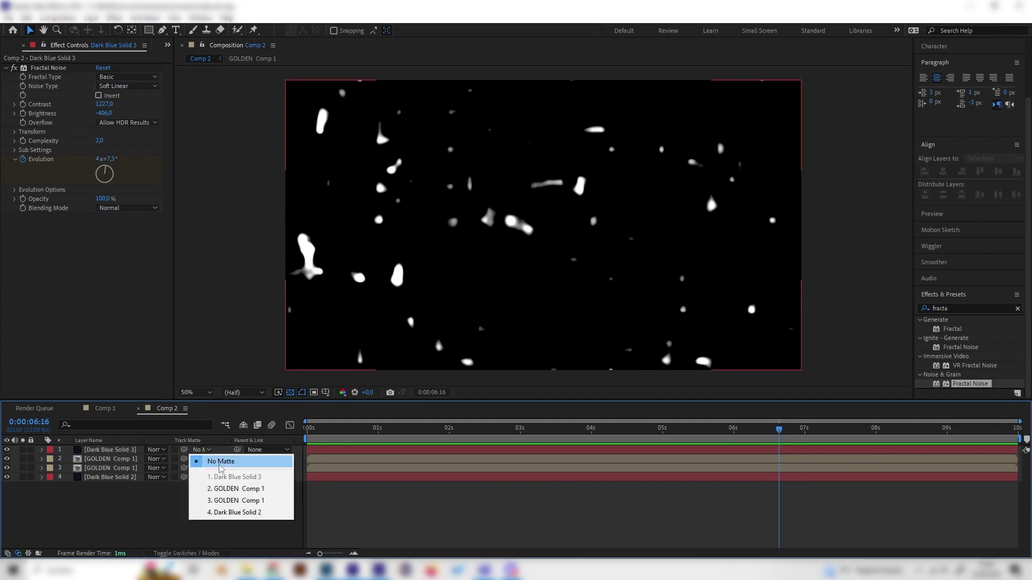
left_click(232, 489)
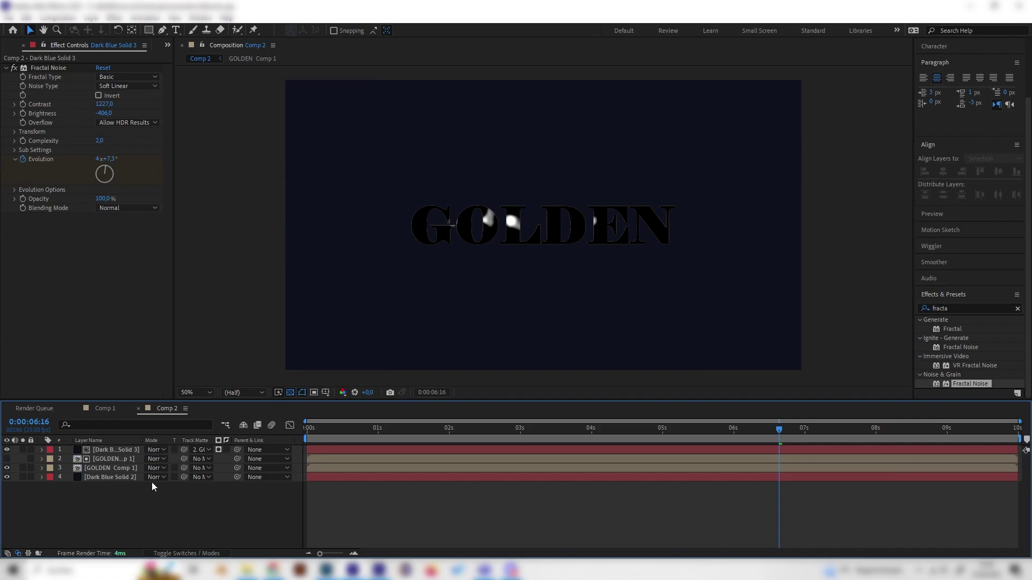
Set Dark Blue Solid 3's blending mode to Add and toggle GOLDEN Comp 1's visibility to compare
left_click(107, 450)
left_click(155, 468)
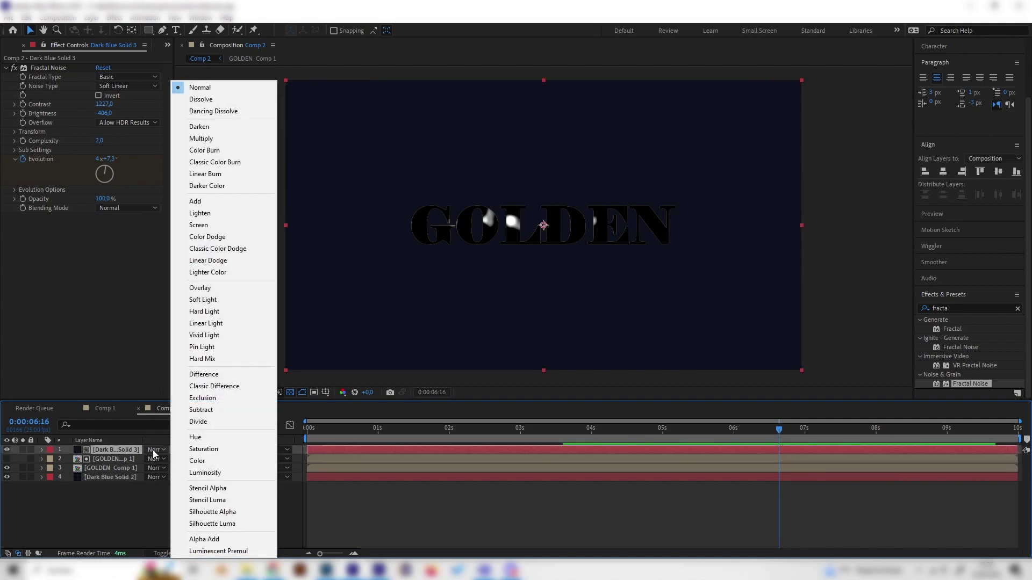
left_click(205, 201)
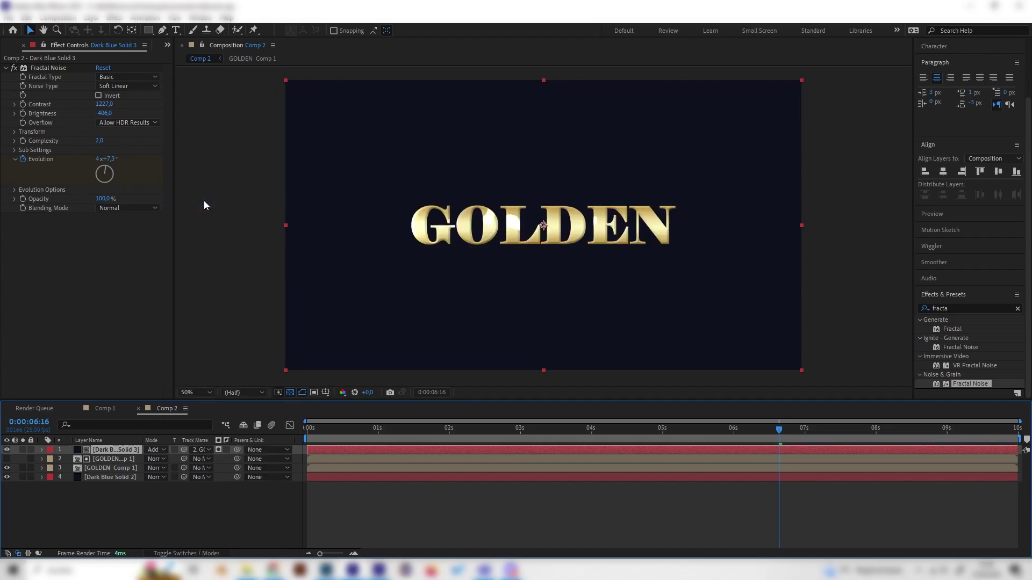
left_click(7, 468)
left_click(7, 467)
left_click(7, 468)
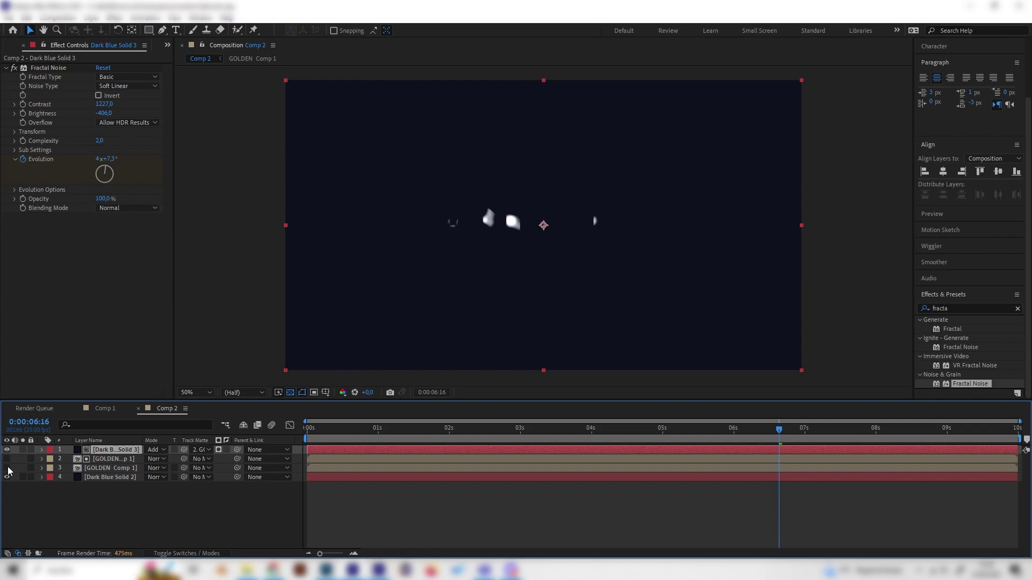
left_click(7, 468)
Check the sparkles alone around three seconds, then select the noise solid and its GOLDEN matte
left_click(121, 471)
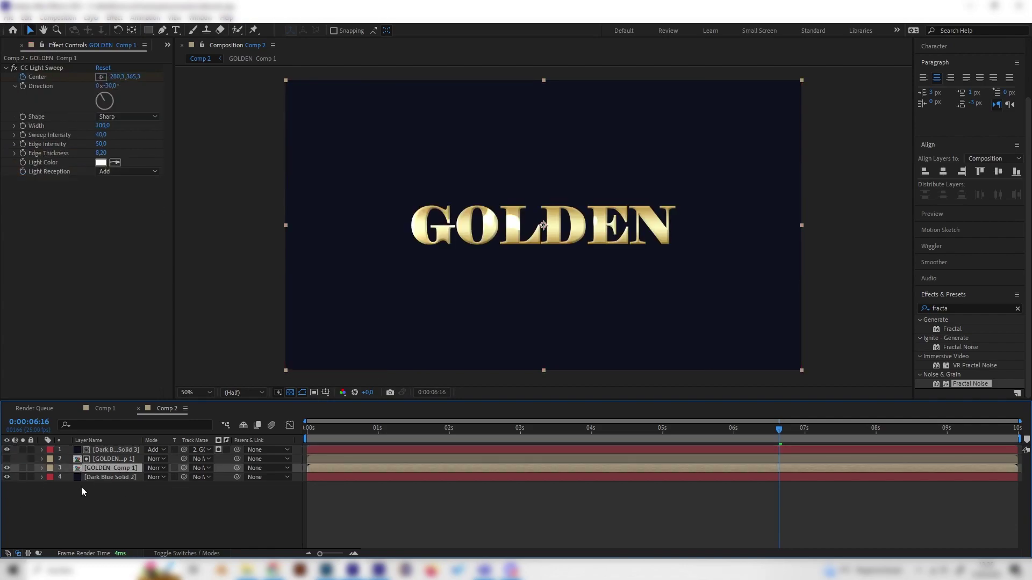
left_click(7, 468)
left_click_drag(411, 430, 547, 466)
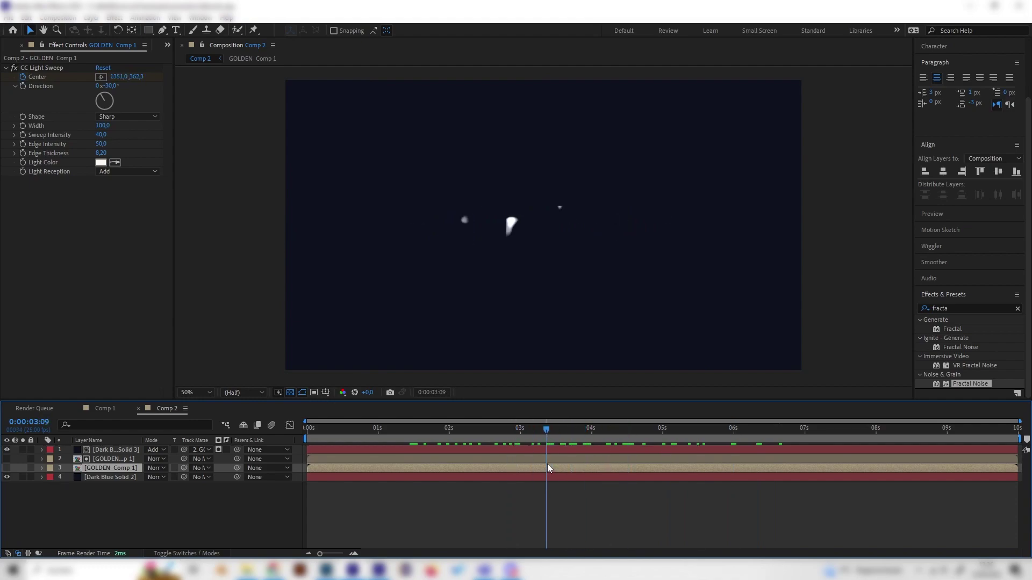
left_click(9, 468)
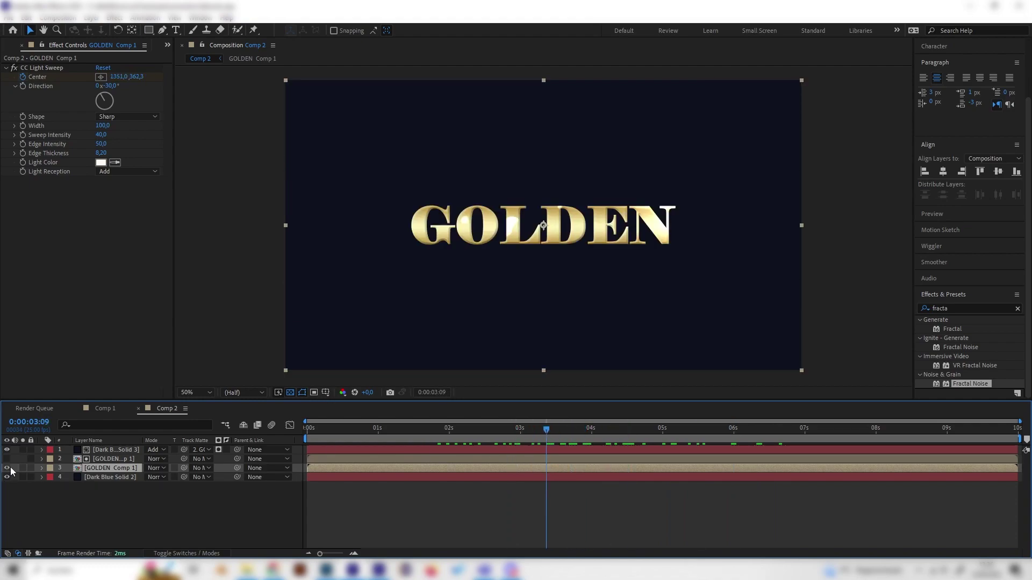
left_click(124, 501)
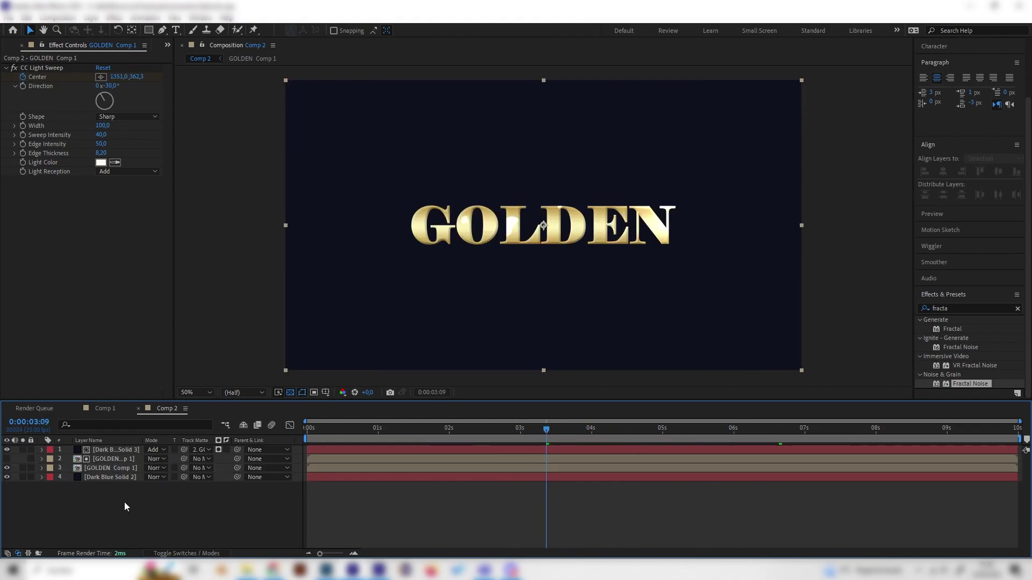
left_click(109, 458)
left_click(110, 451, "shift")
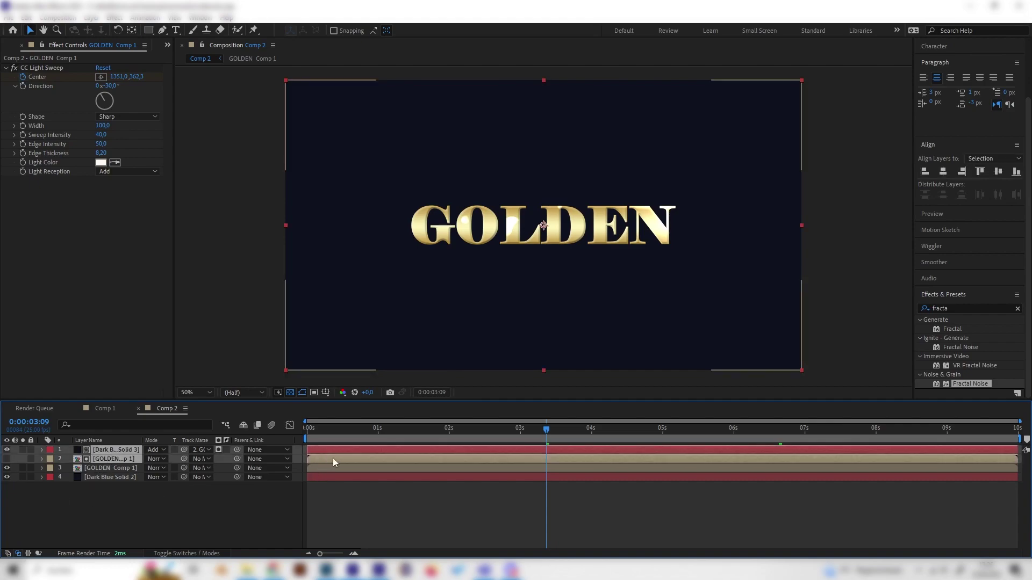
Pre-compose the noise and matte layers into Pre-comp 2 and set its mode to Add
right_click(112, 459)
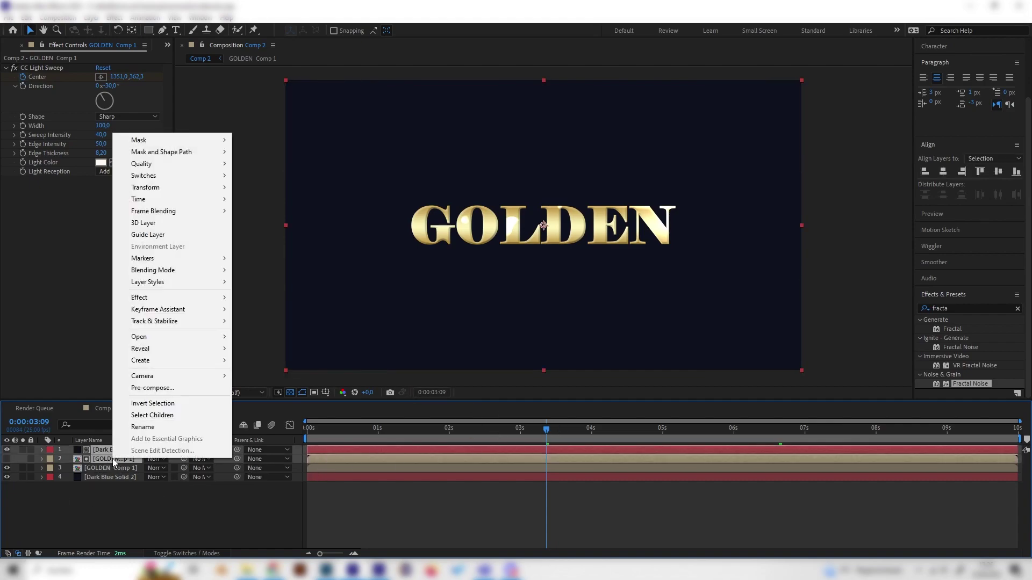
left_click(158, 388)
left_click(145, 168)
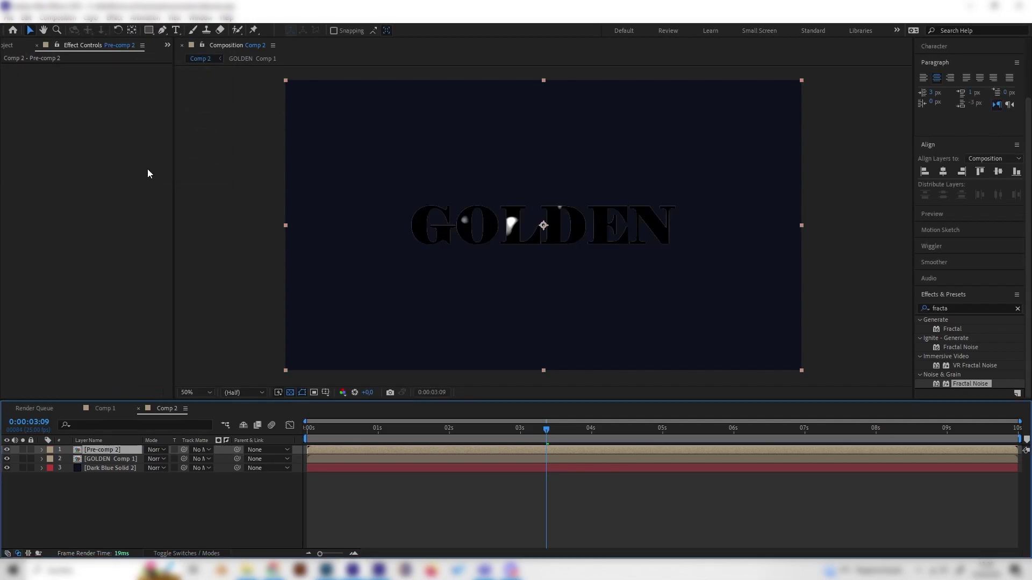
left_click(155, 450)
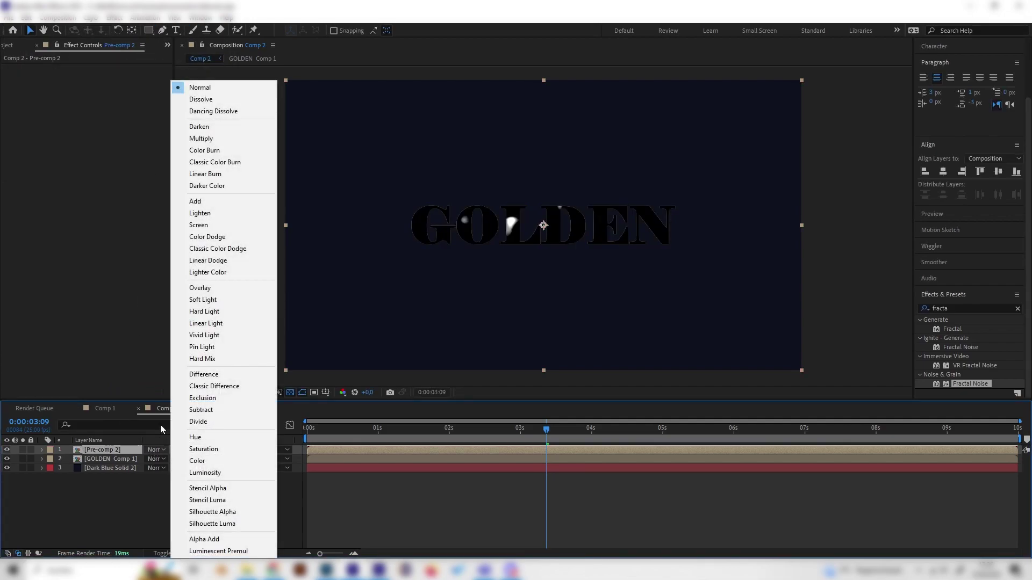
left_click(199, 201)
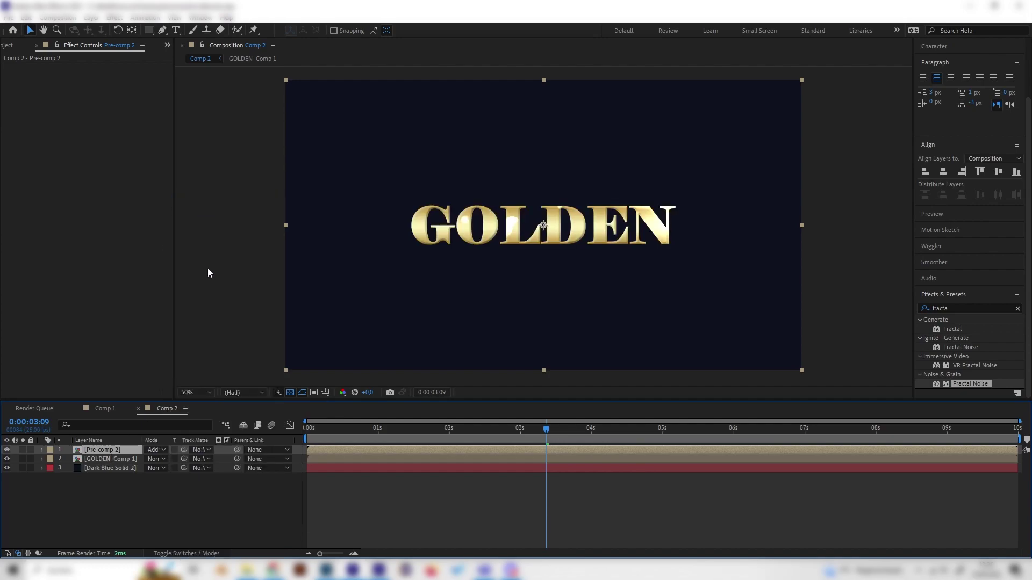
left_click(182, 536)
left_click_drag(417, 429, 562, 442)
left_click(122, 451)
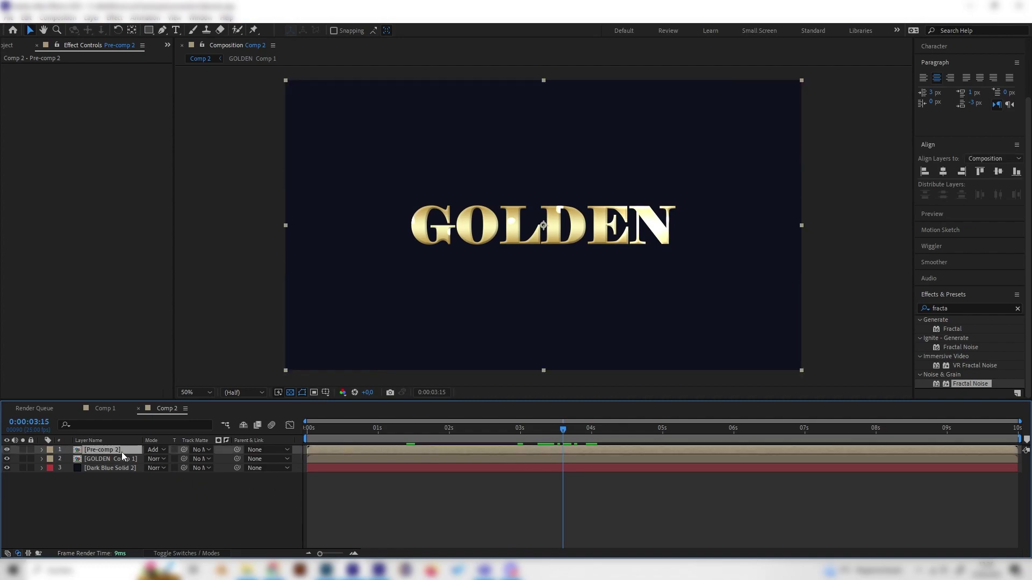
Apply CC Cross Blur to Pre-comp 2 with Radius X 167 and Radius Y 104
double_click(961, 310)
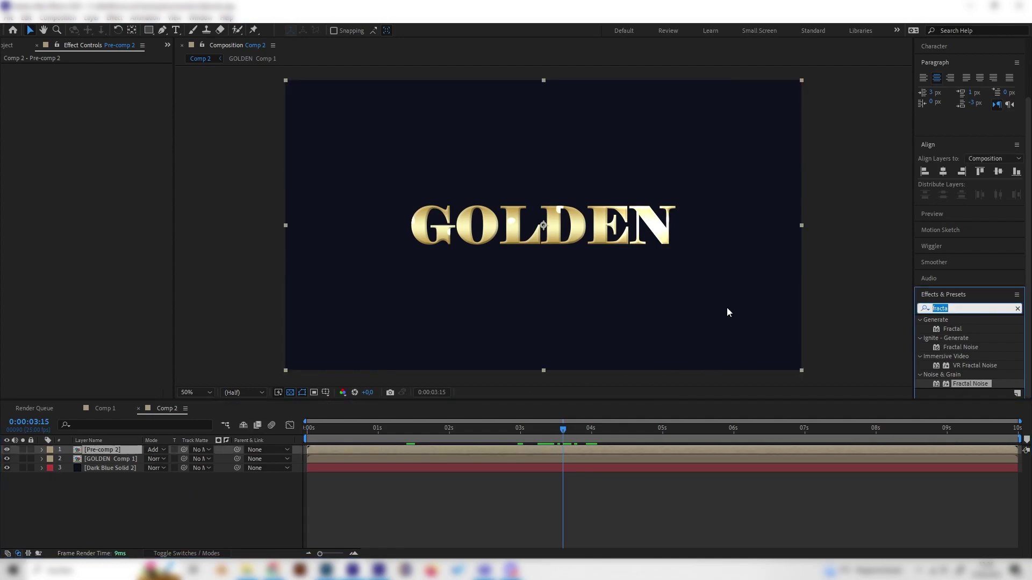
type("cross")
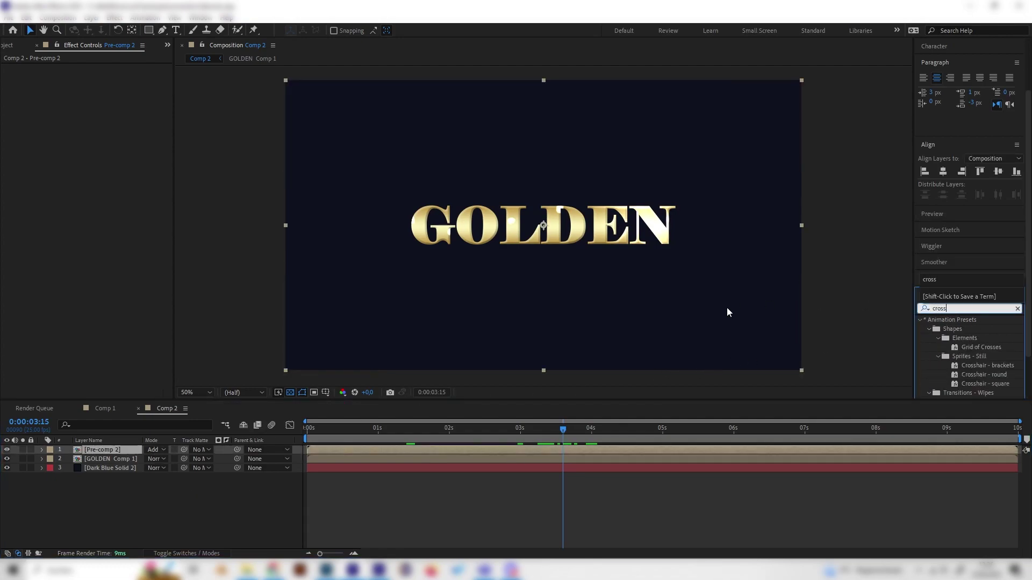
scroll(957, 360, "down", 1)
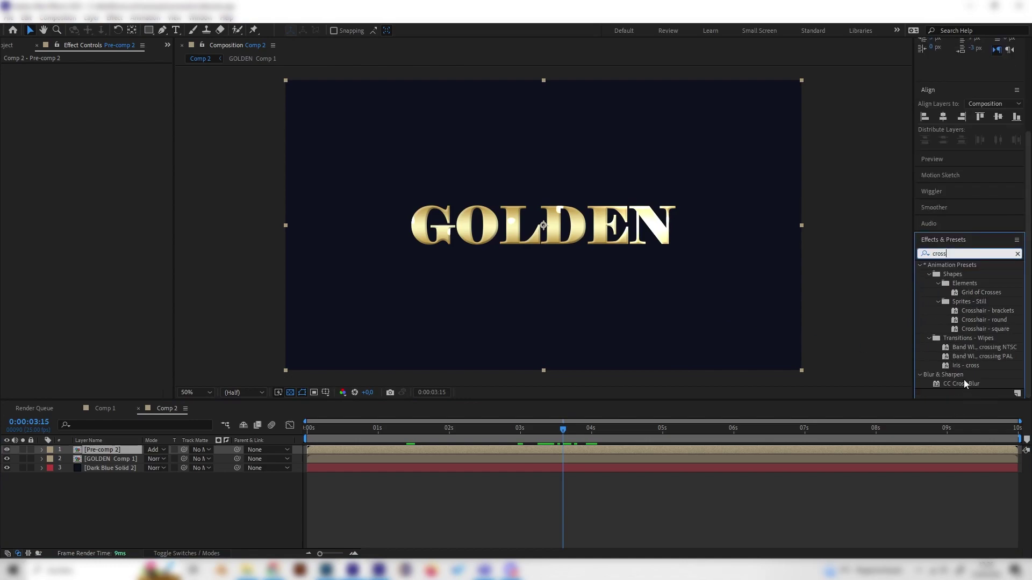
left_click_drag(958, 385, 97, 454)
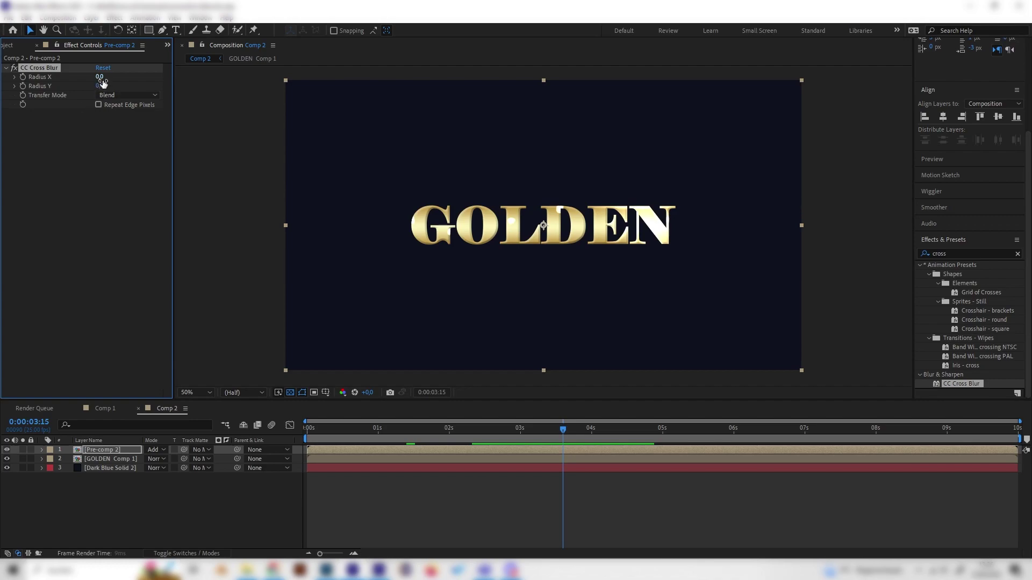
left_click_drag(100, 77, 176, 93)
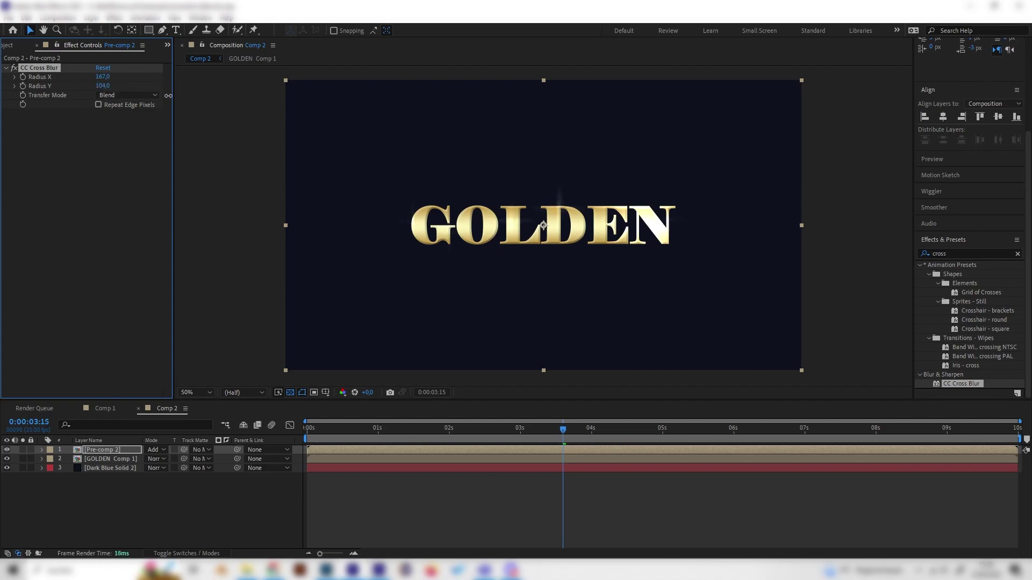
key("slash")
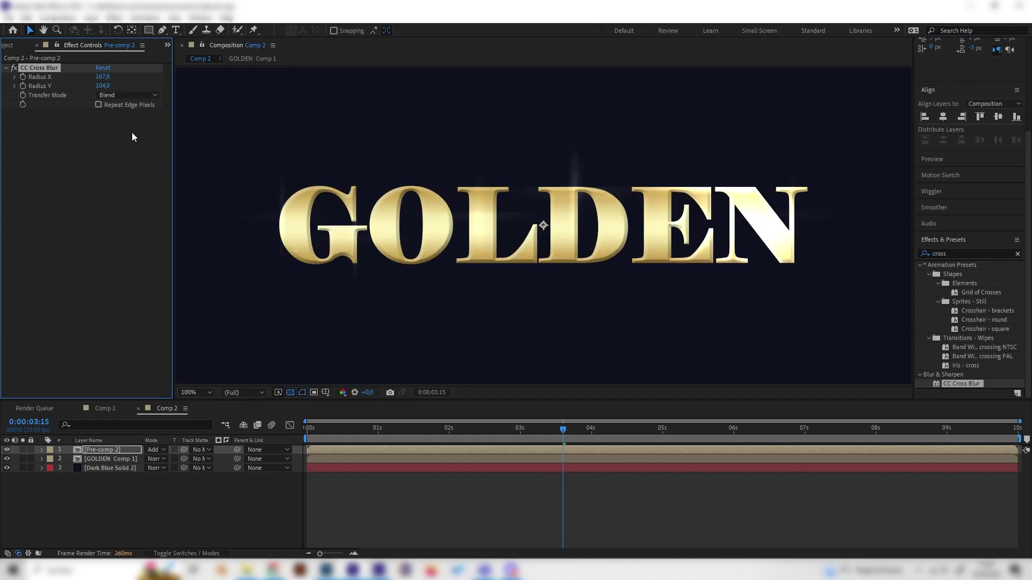
Lower CC Cross Blur Radius Y to 98 and check the glints at a few frames
mouse_move(103, 86)
left_mouse_down()
mouse_move(84, 95)
mouse_move(117, 85)
left_mouse_up()
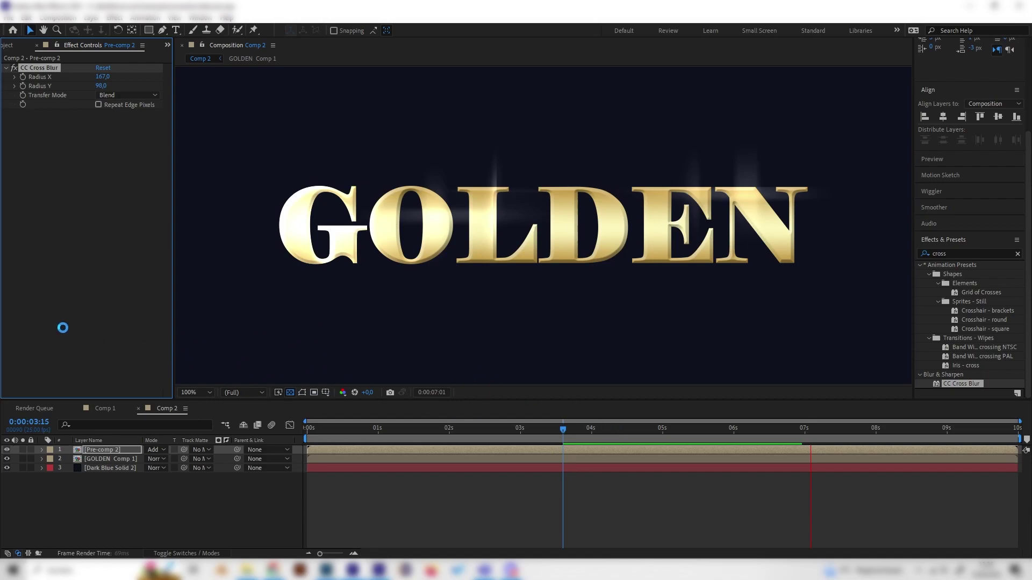
left_click(319, 428)
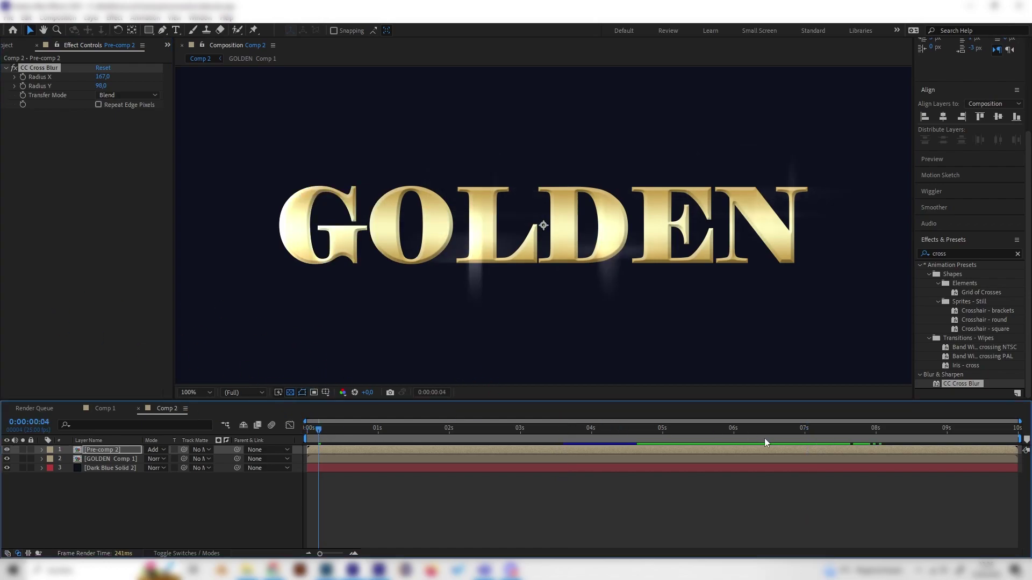
left_click(614, 433)
Duplicate Pre-comp 2 for extra Add-blended glint copies and preview the stronger sparkles
scroll(462, 350, "down", 2)
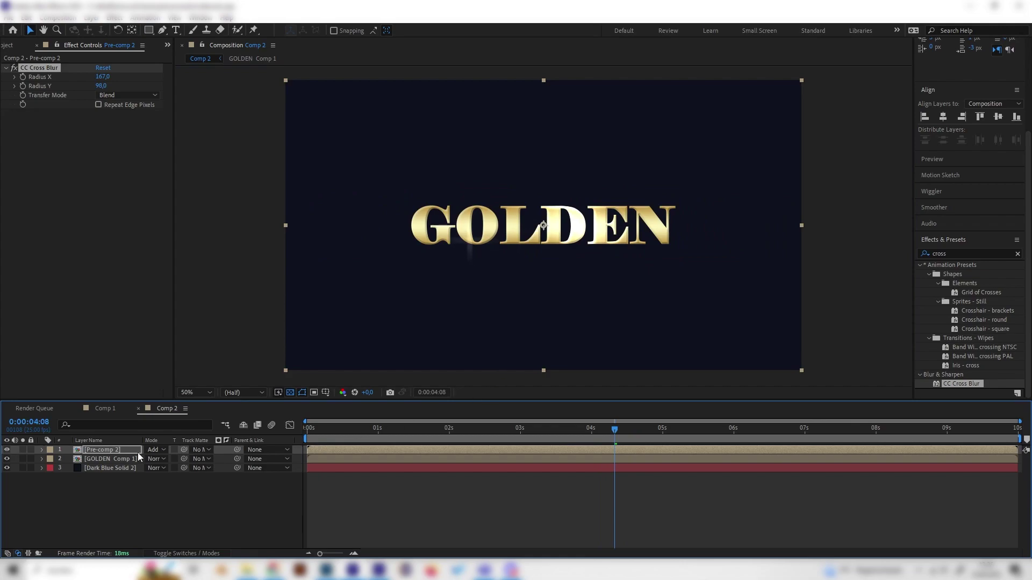
left_click(118, 450)
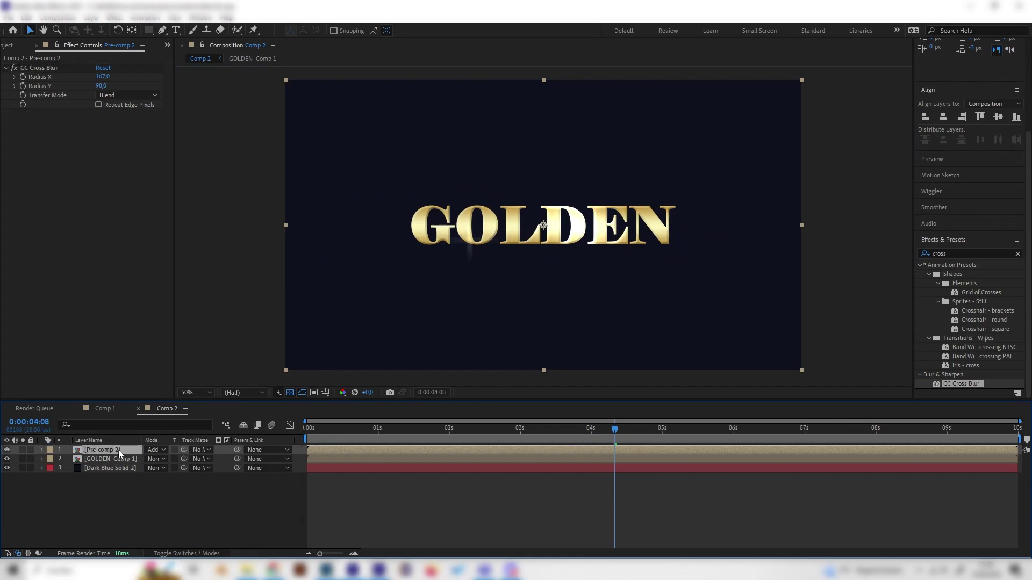
key("ctrl+d")
key("ctrl+d")
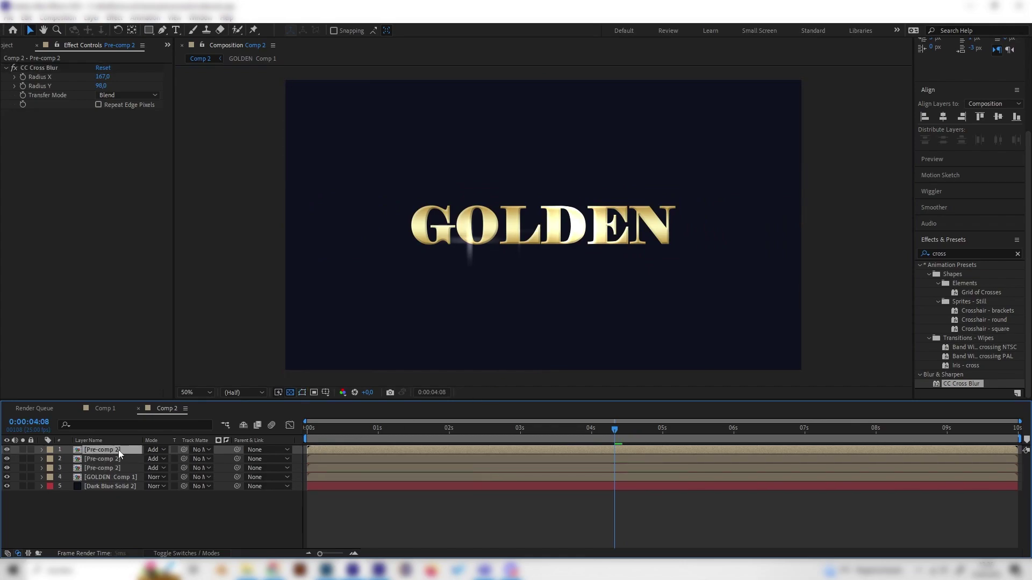
key("space")
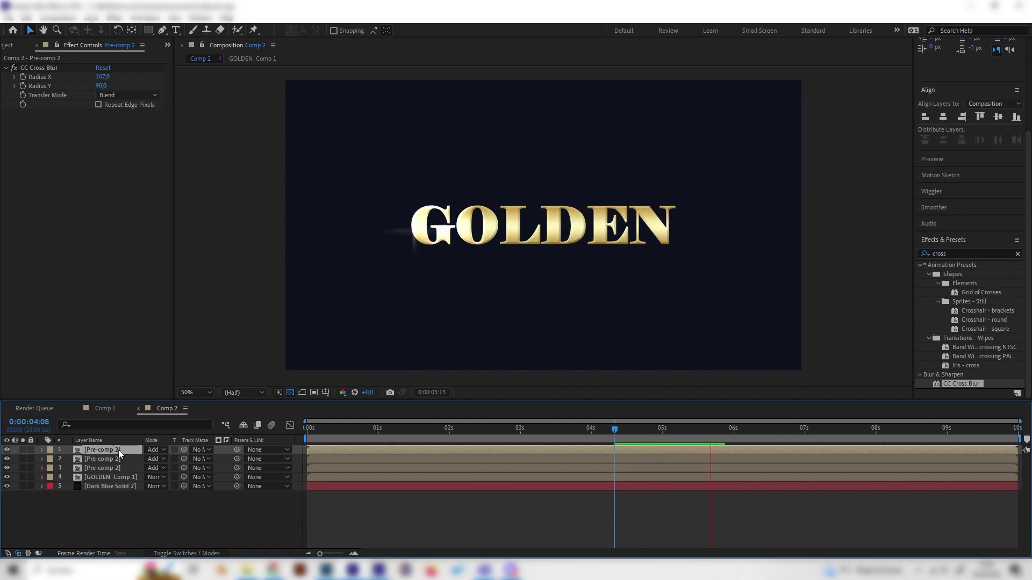